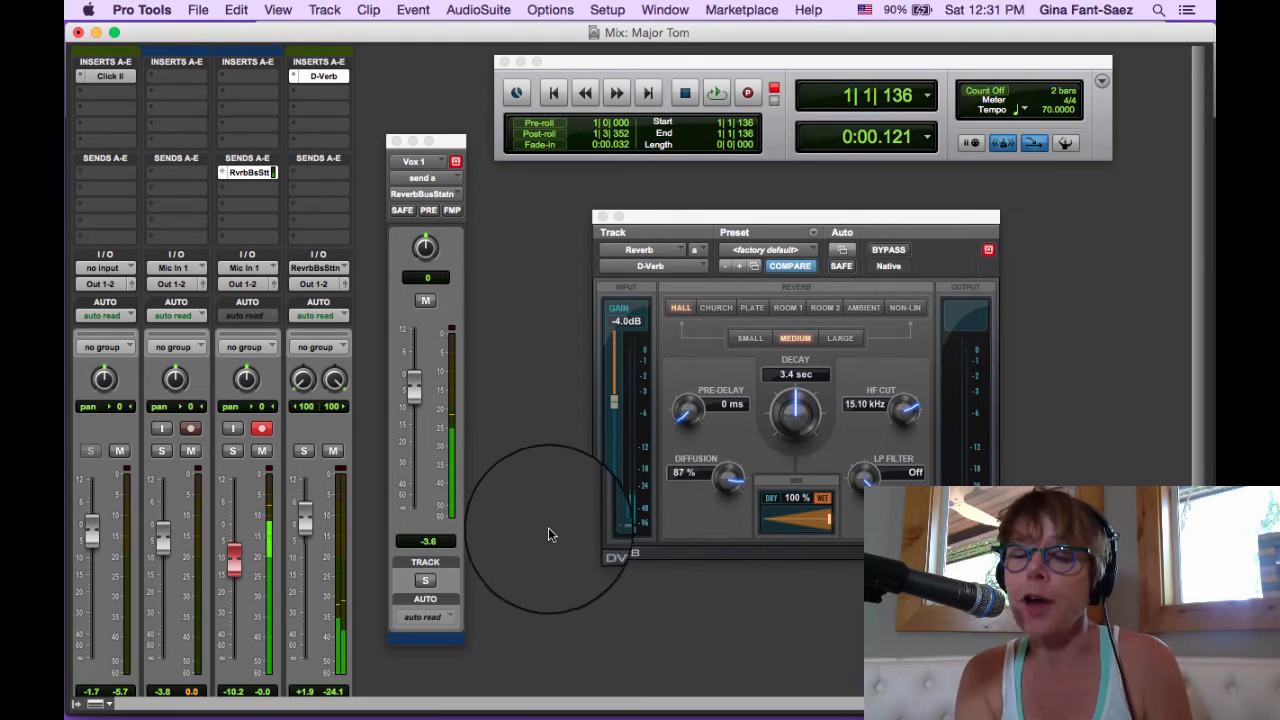
Step: Examine the mixer's reverb routing: the D-Verb insert, the Vox 1 send, the Reverb track's input and the session options
{"action": "scroll", "coordinate": [295, 580], "scroll_direction": "down", "scroll_amount": 3}
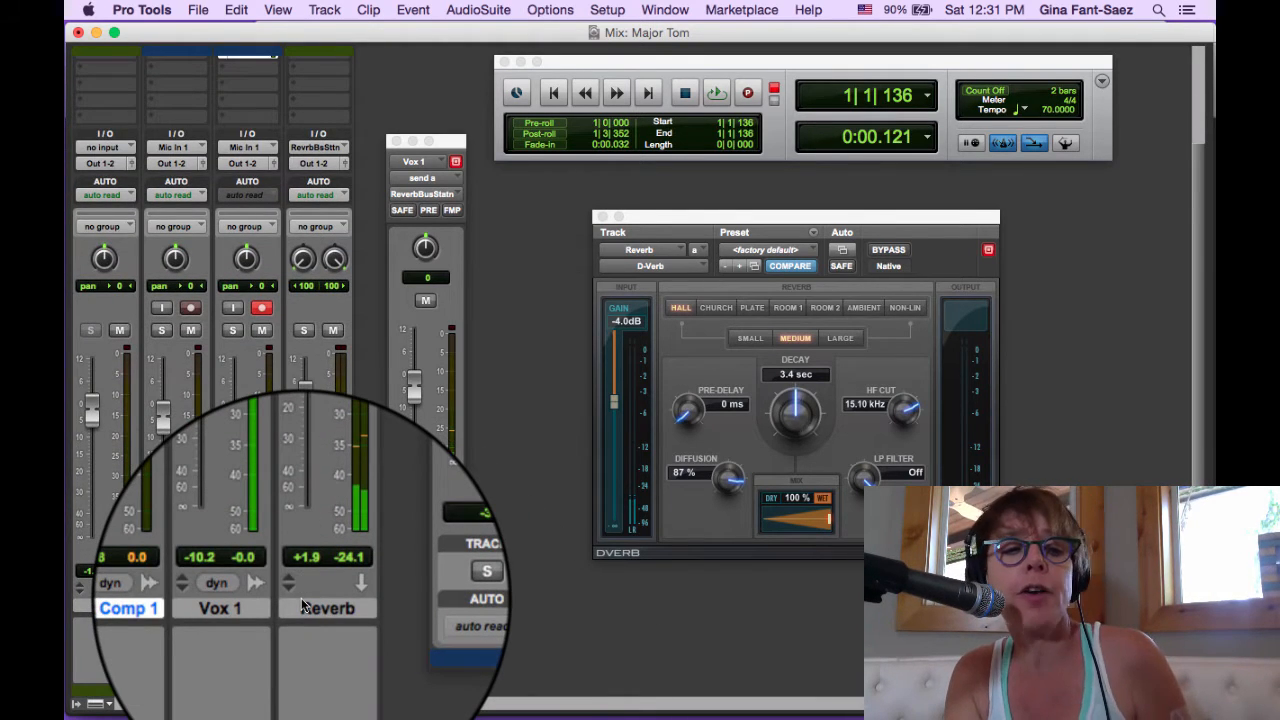
{"action": "scroll", "coordinate": [303, 605], "scroll_direction": "up", "scroll_amount": 3}
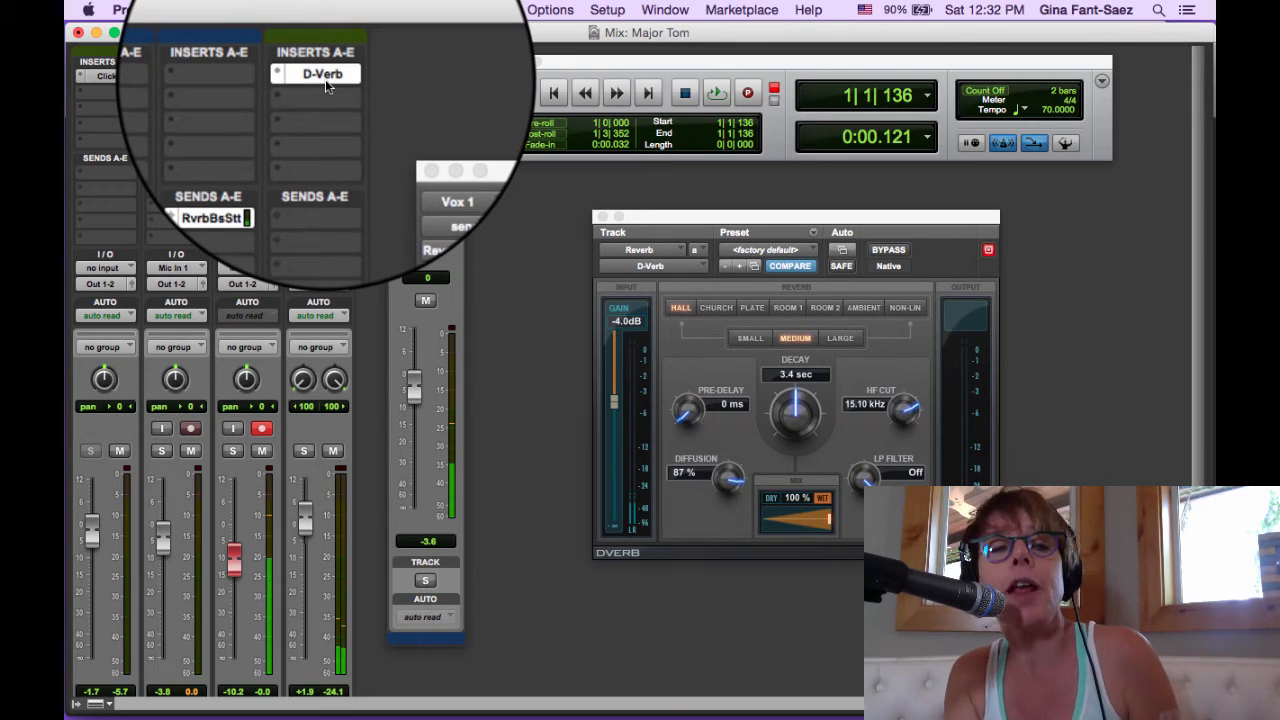
{"action": "left_click", "coordinate": [325, 79]}
{"action": "left_click", "coordinate": [325, 79]}
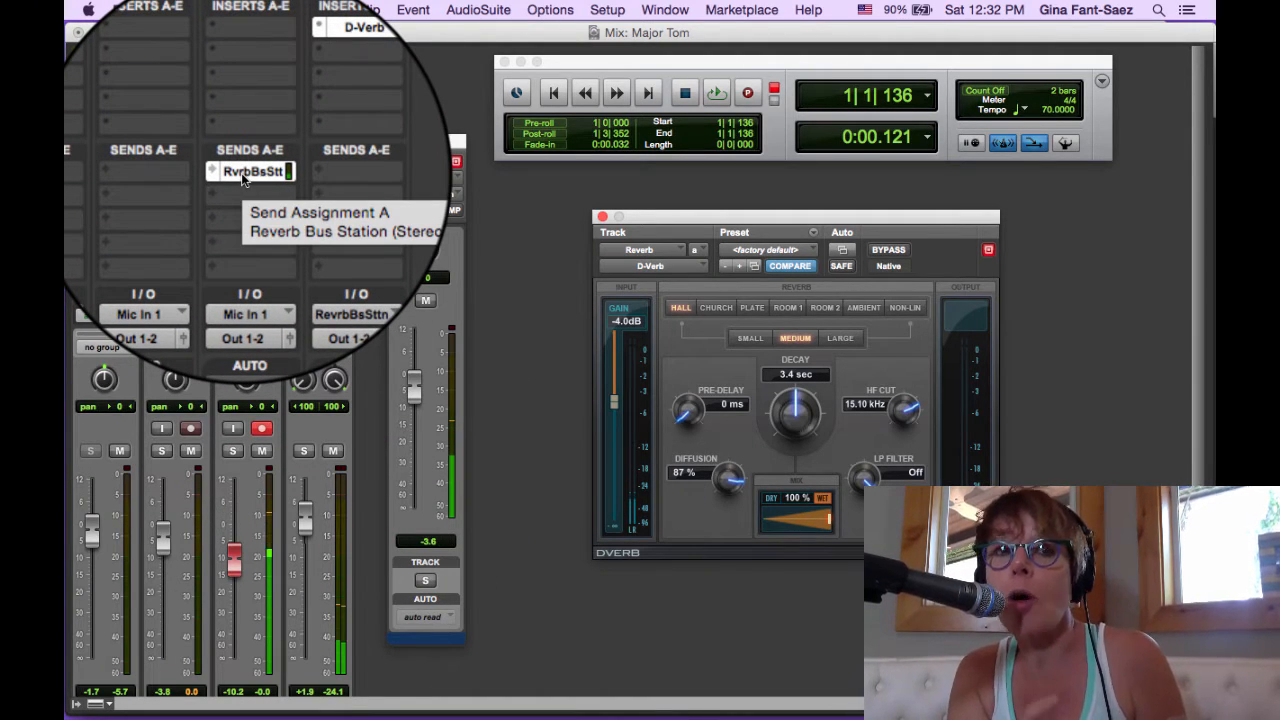
{"action": "left_click", "coordinate": [332, 266]}
{"action": "left_click", "coordinate": [505, 270]}
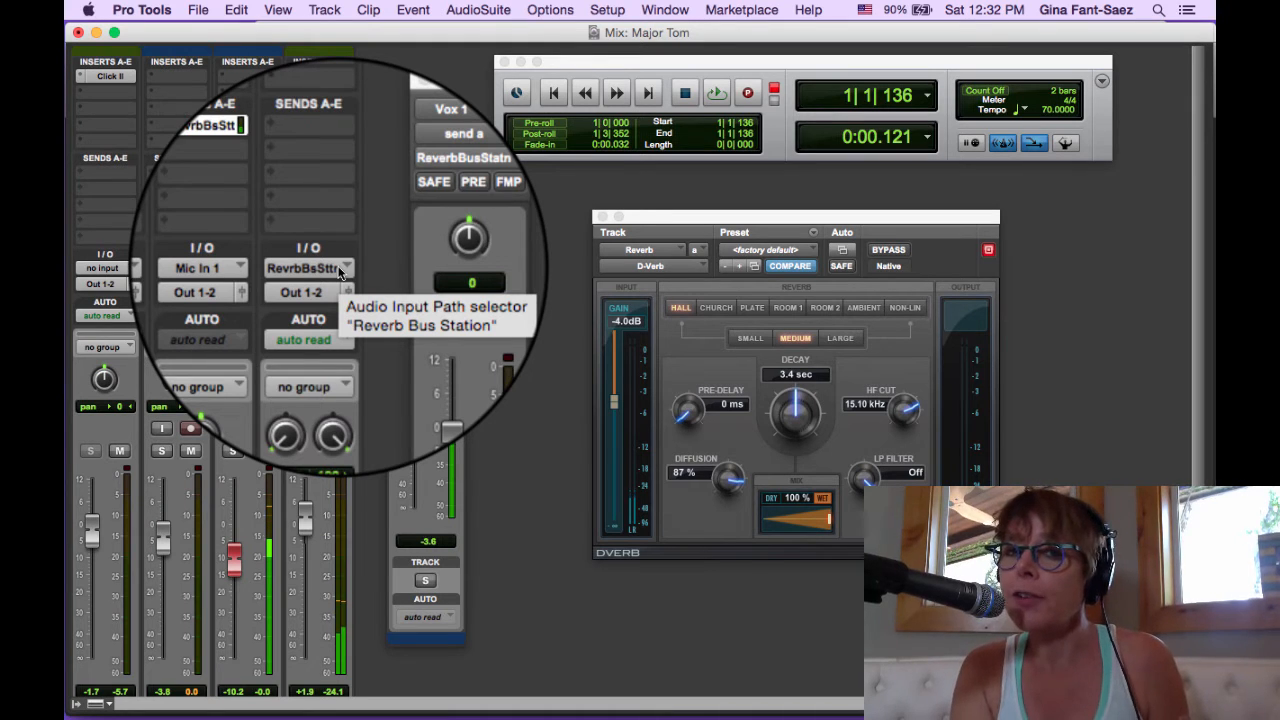
{"action": "left_click", "coordinate": [551, 10]}
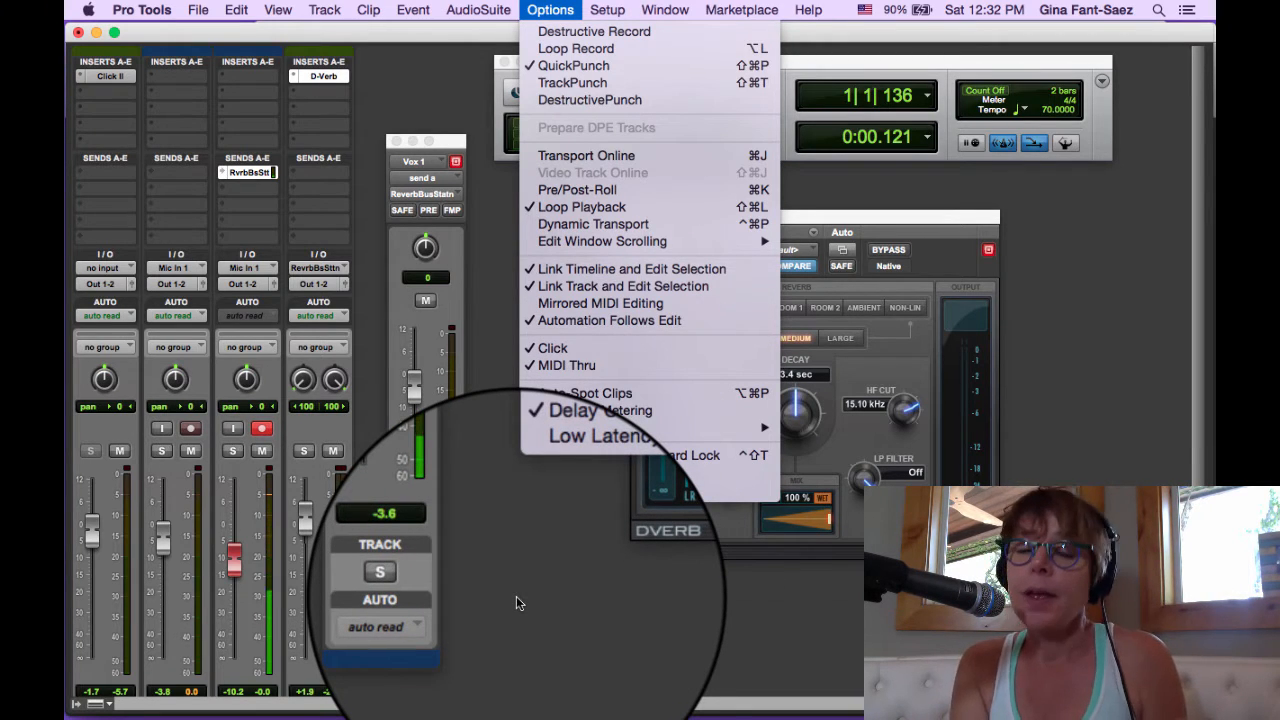
{"action": "left_click", "coordinate": [516, 596]}
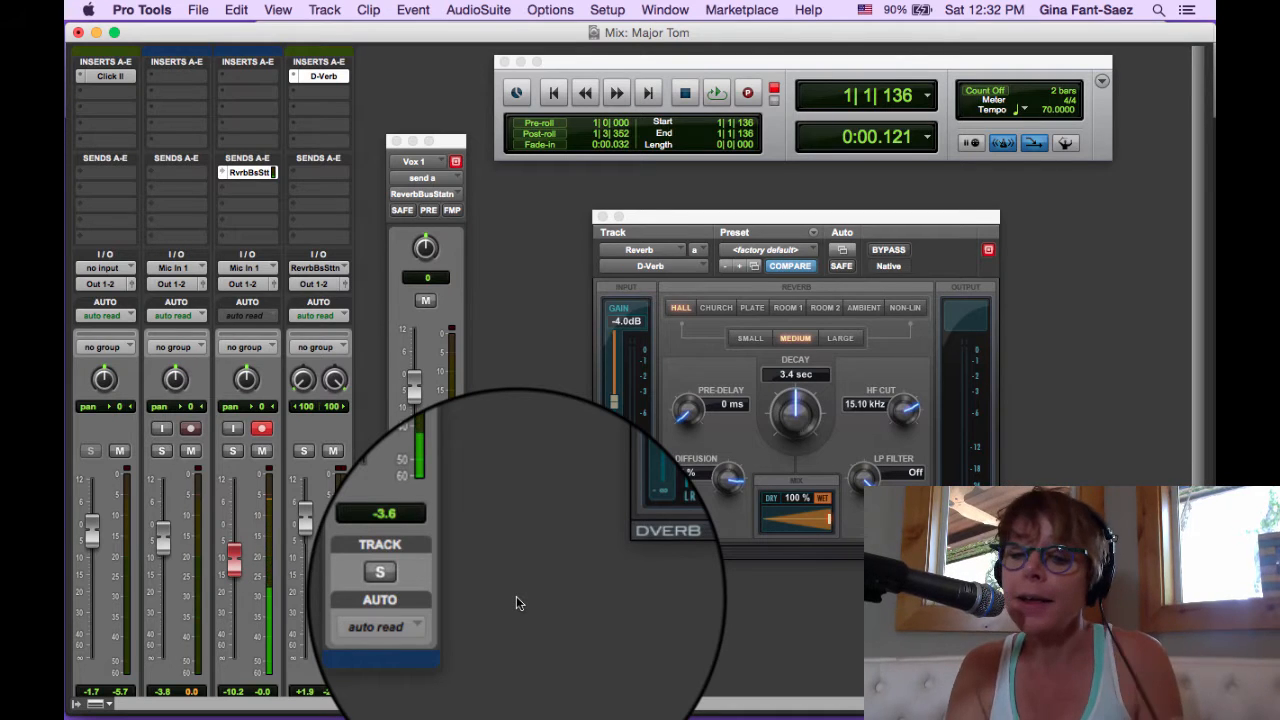
Step: In the Edit window, place the insertion point on the Vox 1 track at about bar 5, beat 4, and enable pre-roll
{"action": "key", "text": "super+equal"}
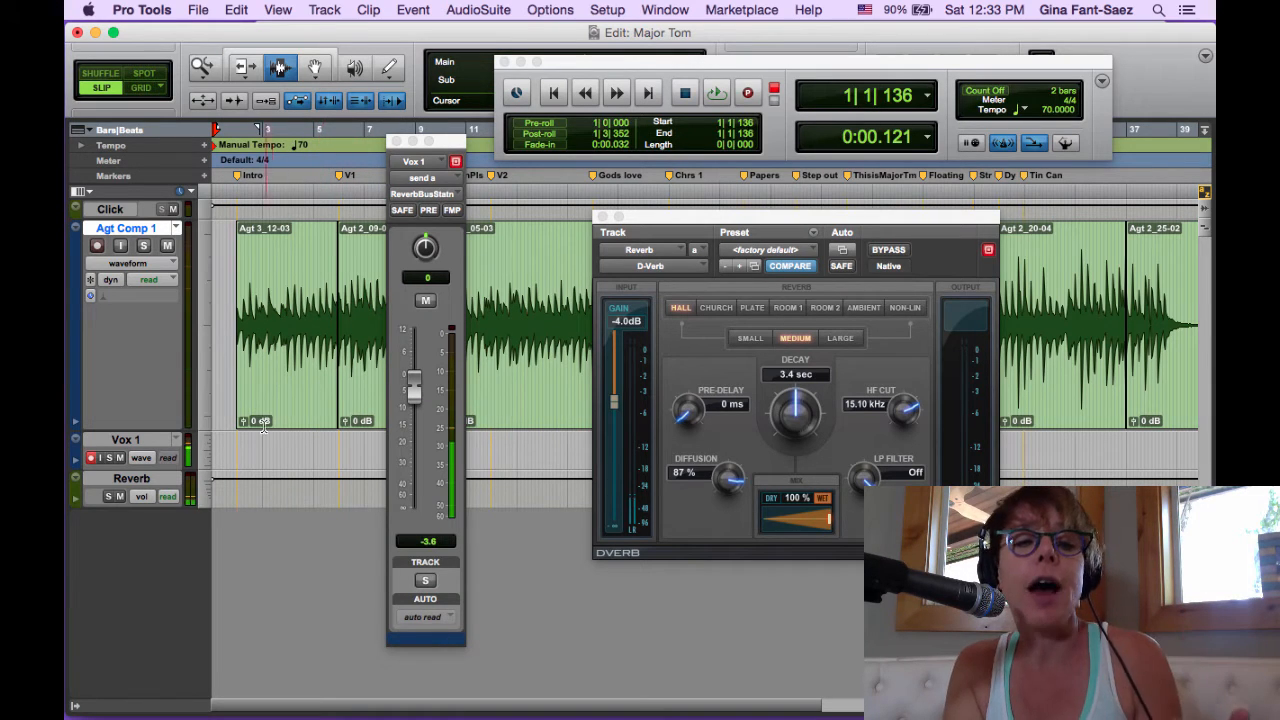
{"action": "left_click", "coordinate": [333, 458]}
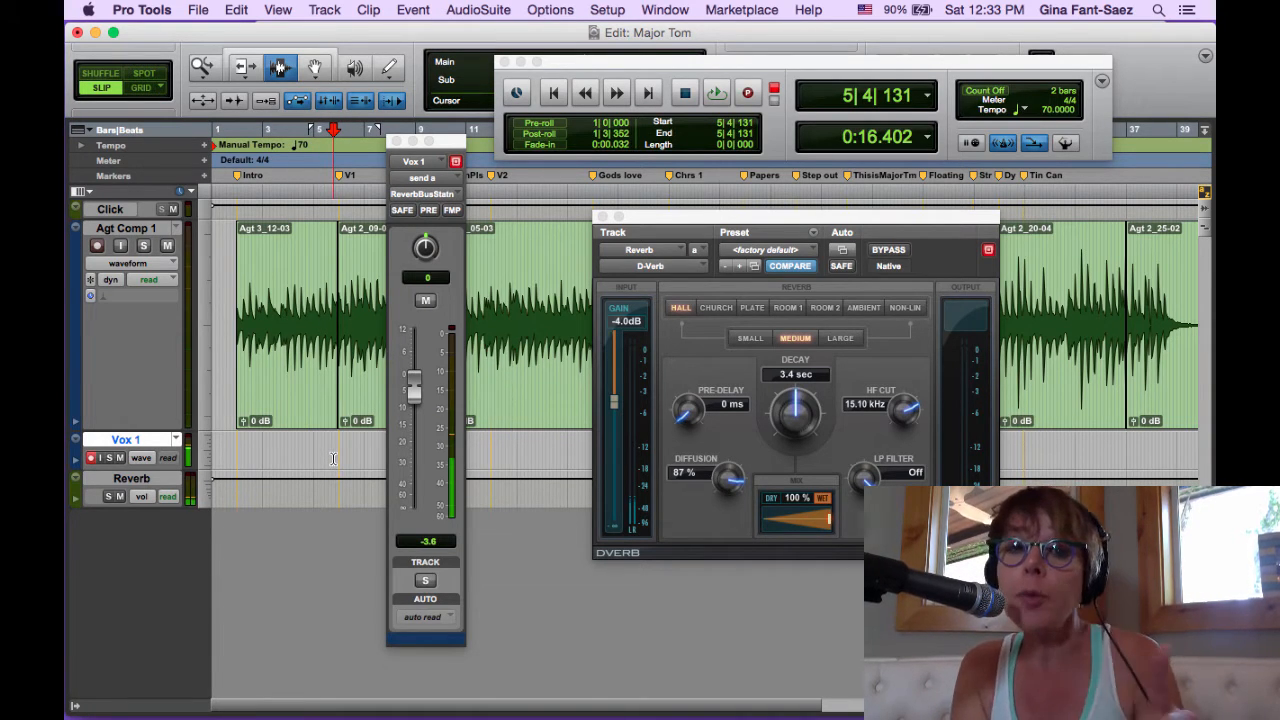
{"action": "key", "text": "super+k"}
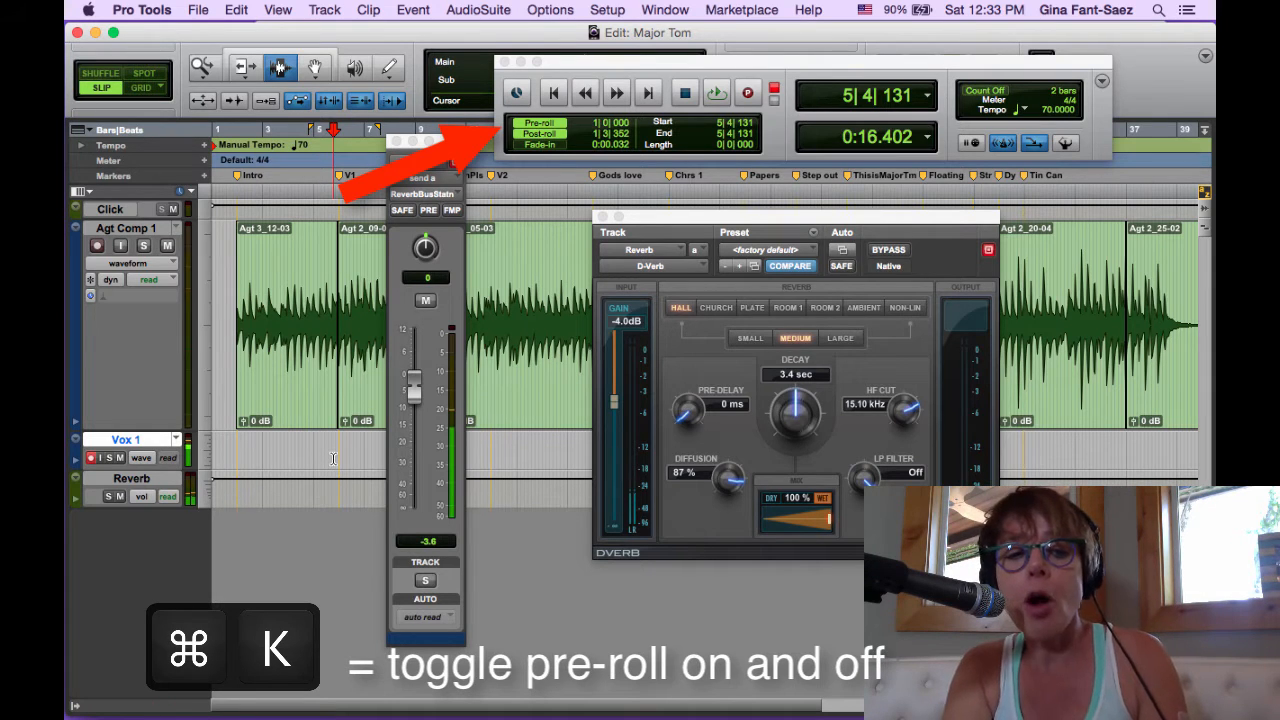
Step: Record the first vocal take on the Vox 1 track to about bar 19, and save the session
{"action": "key", "text": "super+space"}
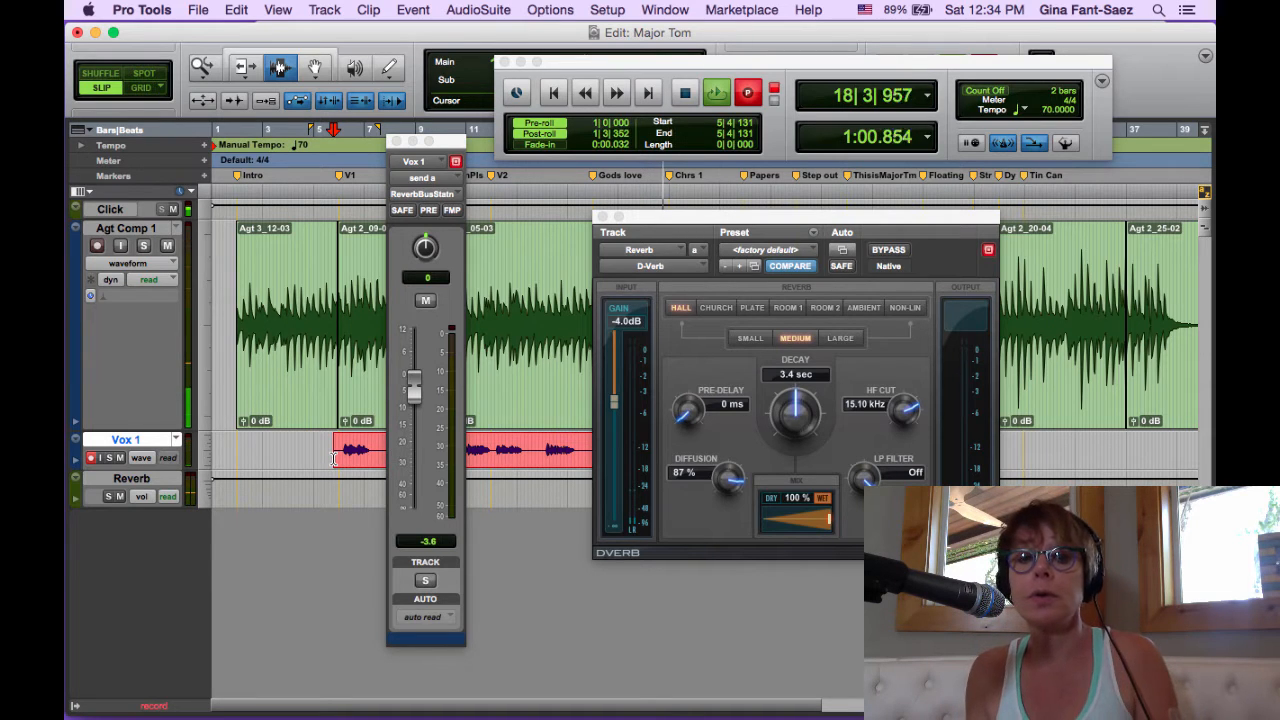
{"action": "key", "text": "space"}
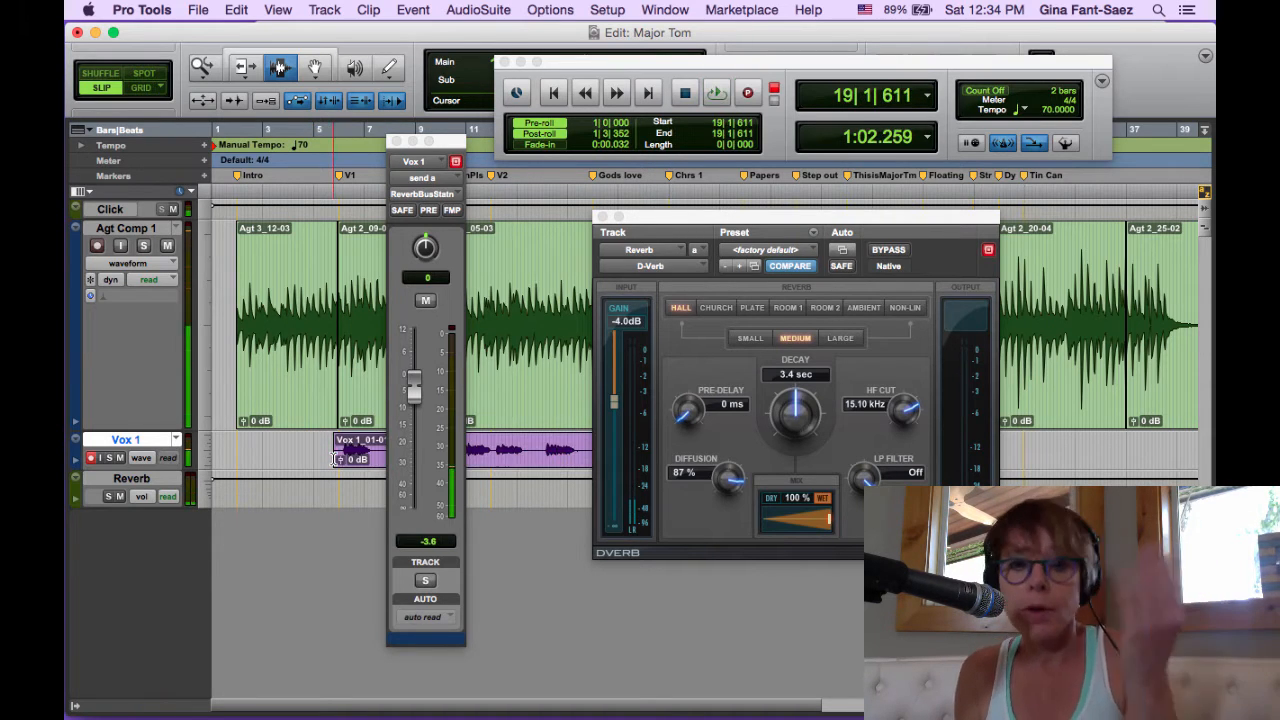
{"action": "key", "text": "super+s"}
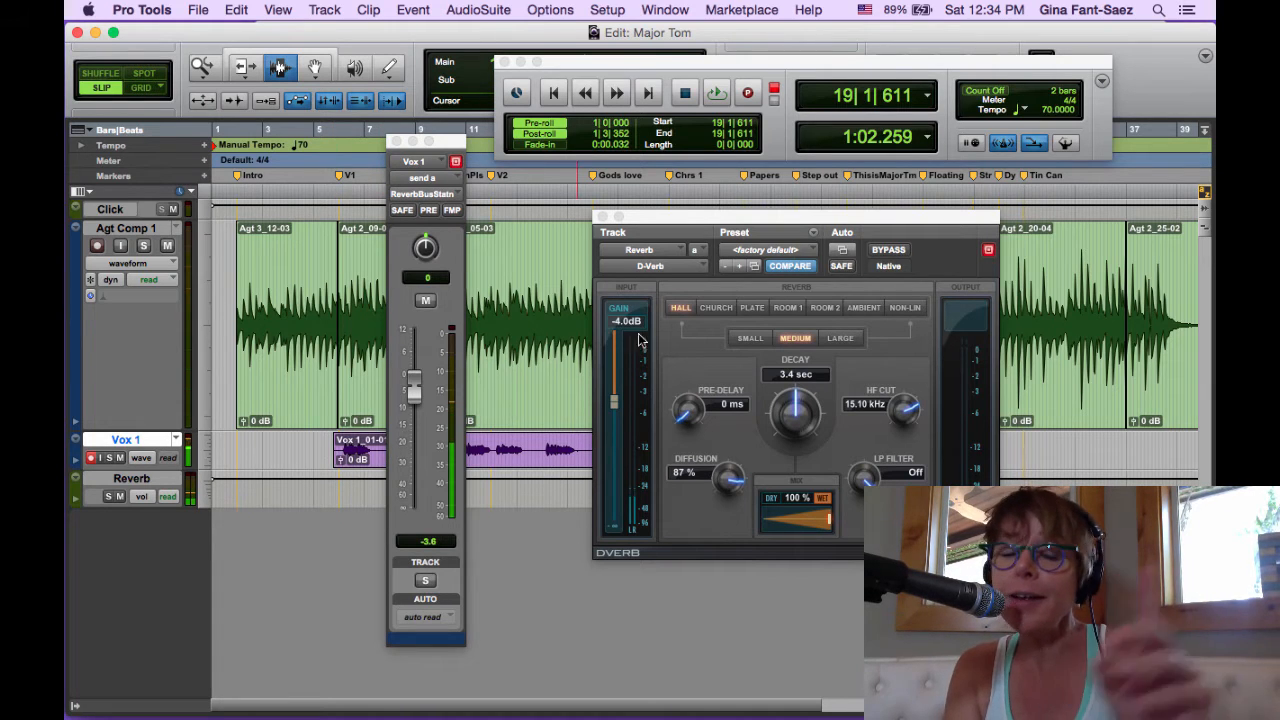
Step: Turn on Low Latency Monitoring for the session
{"action": "left_click", "coordinate": [608, 10]}
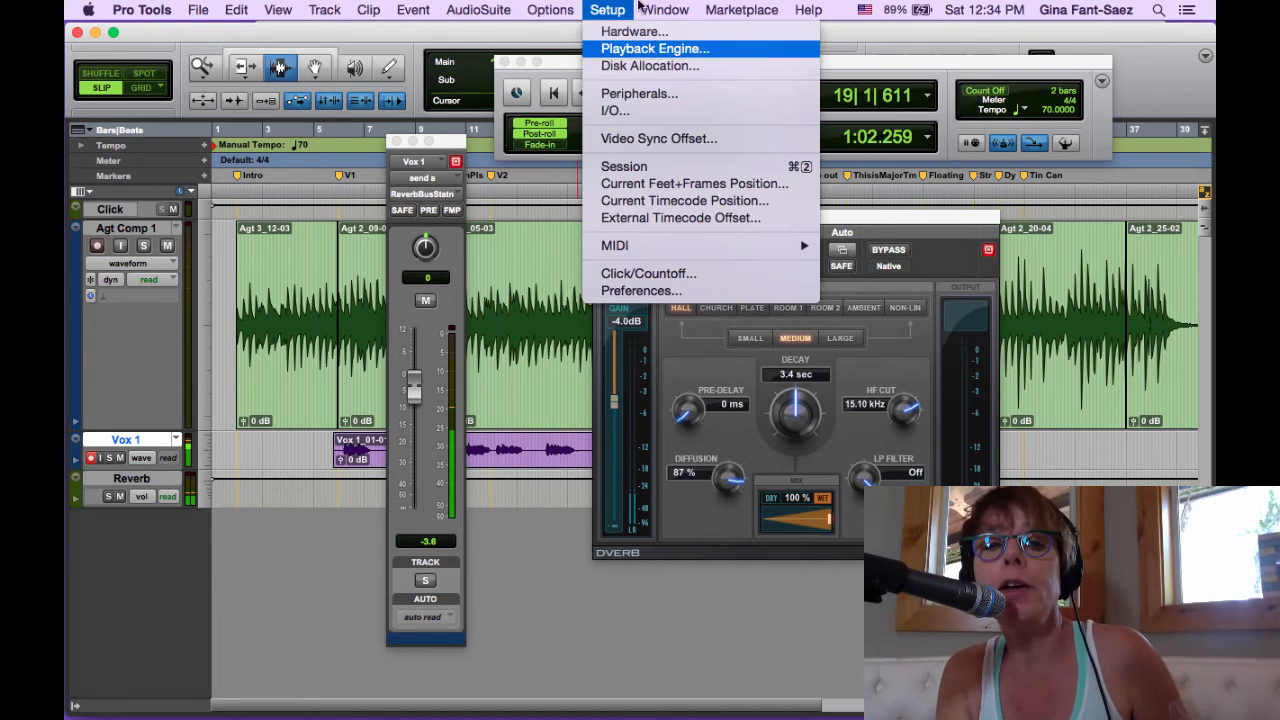
{"action": "mouse_move", "coordinate": [549, 8]}
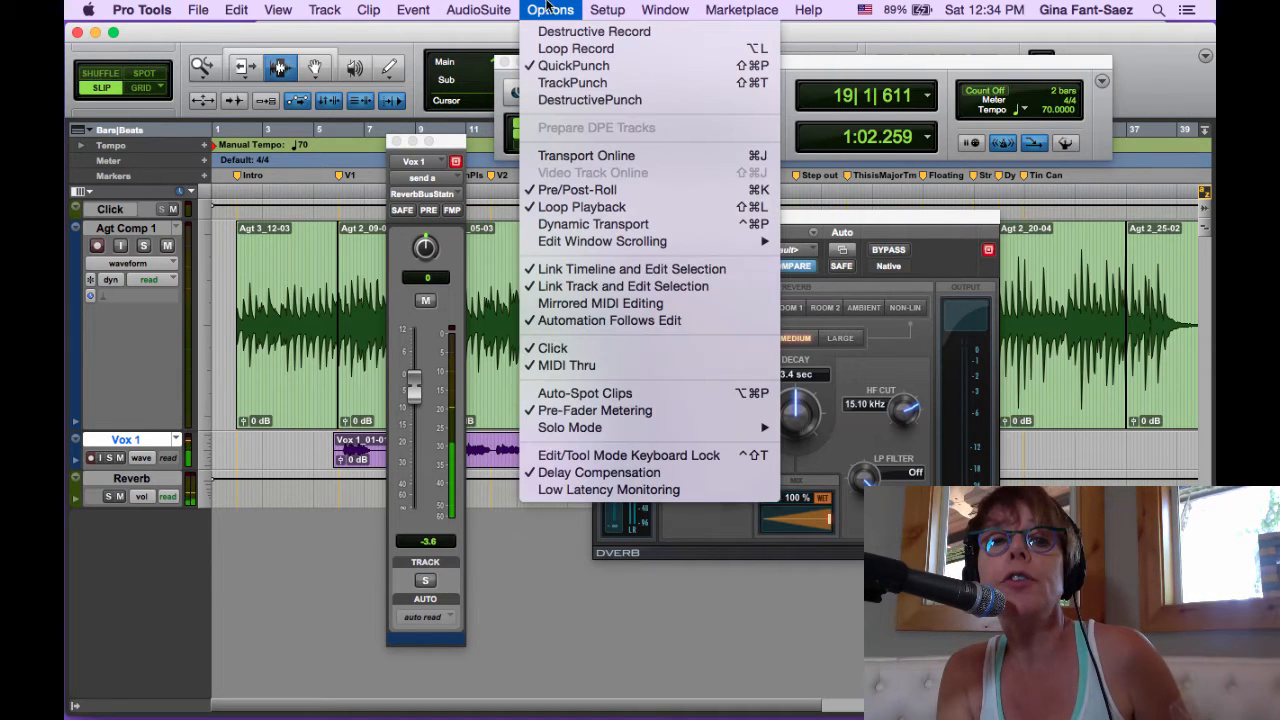
{"action": "left_click", "coordinate": [620, 479]}
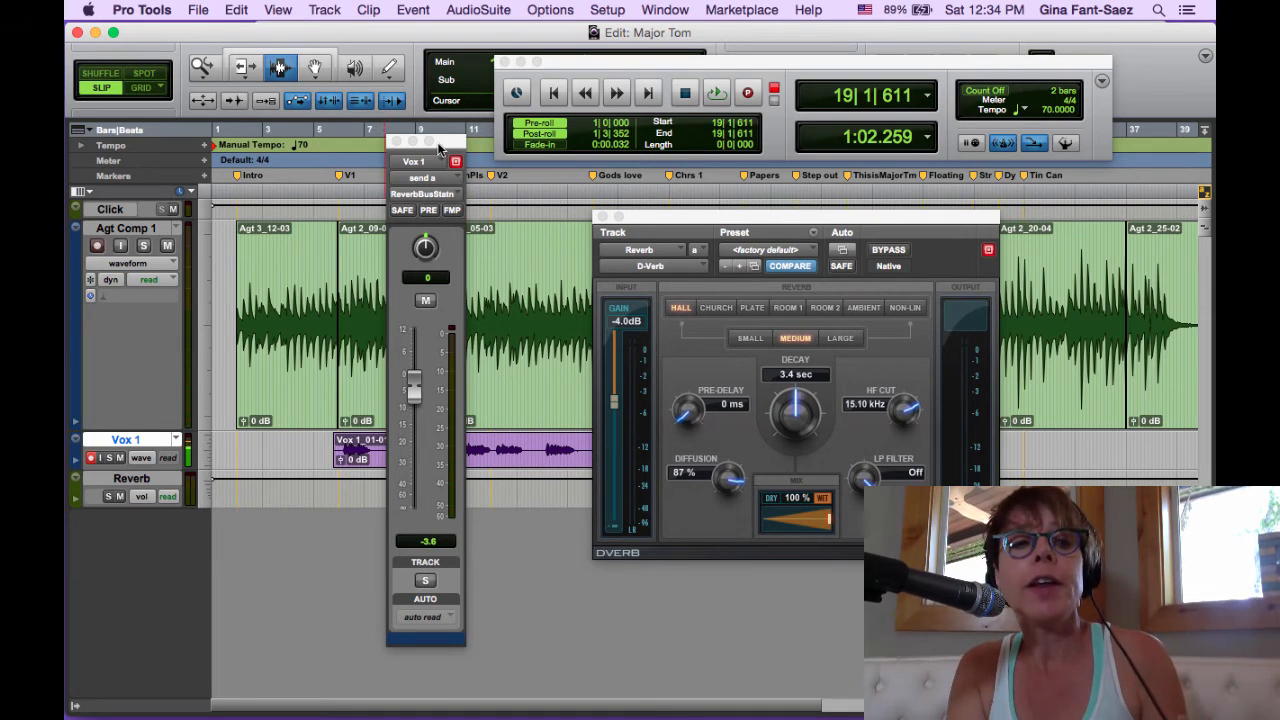
Step: Move the Vox 1 send window aside and inspect the reverb bus send on the Vox 1 channel in the mixer
{"action": "left_click_drag", "start_coordinate": [438, 147], "coordinate": [483, 150]}
{"action": "key", "text": "super+equal"}
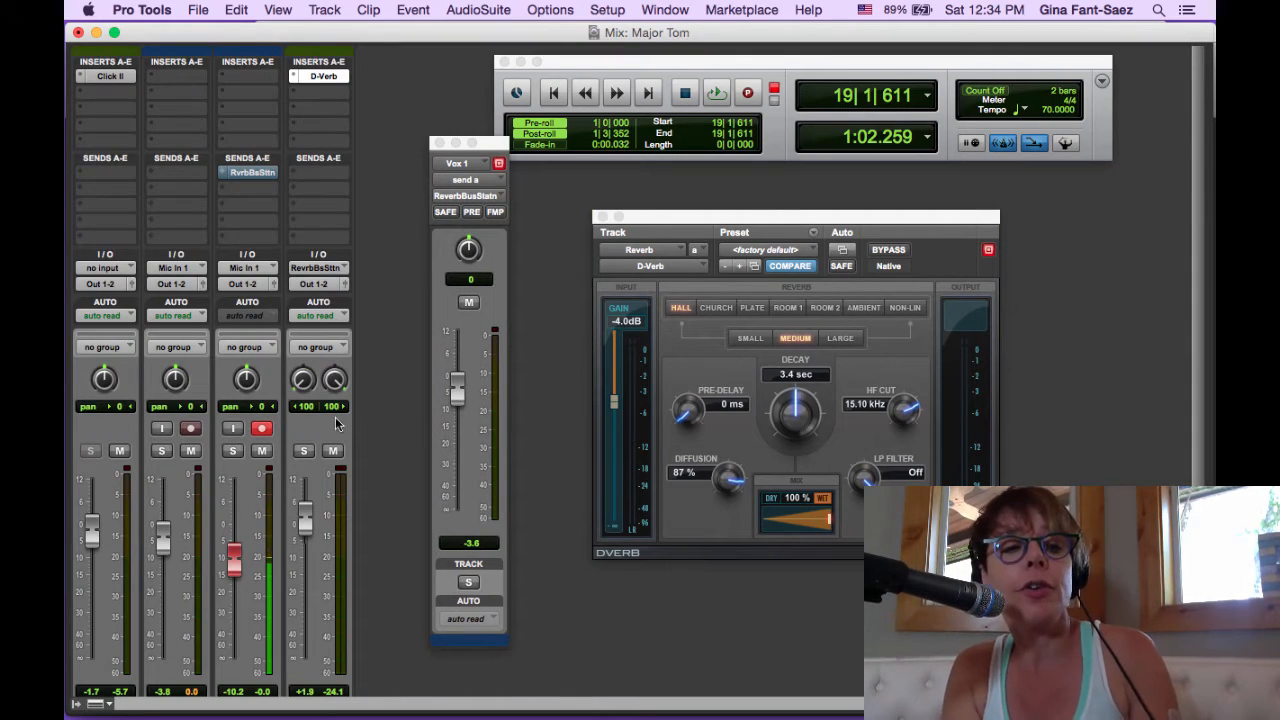
{"action": "left_click", "coordinate": [247, 172]}
{"action": "left_click", "coordinate": [247, 172]}
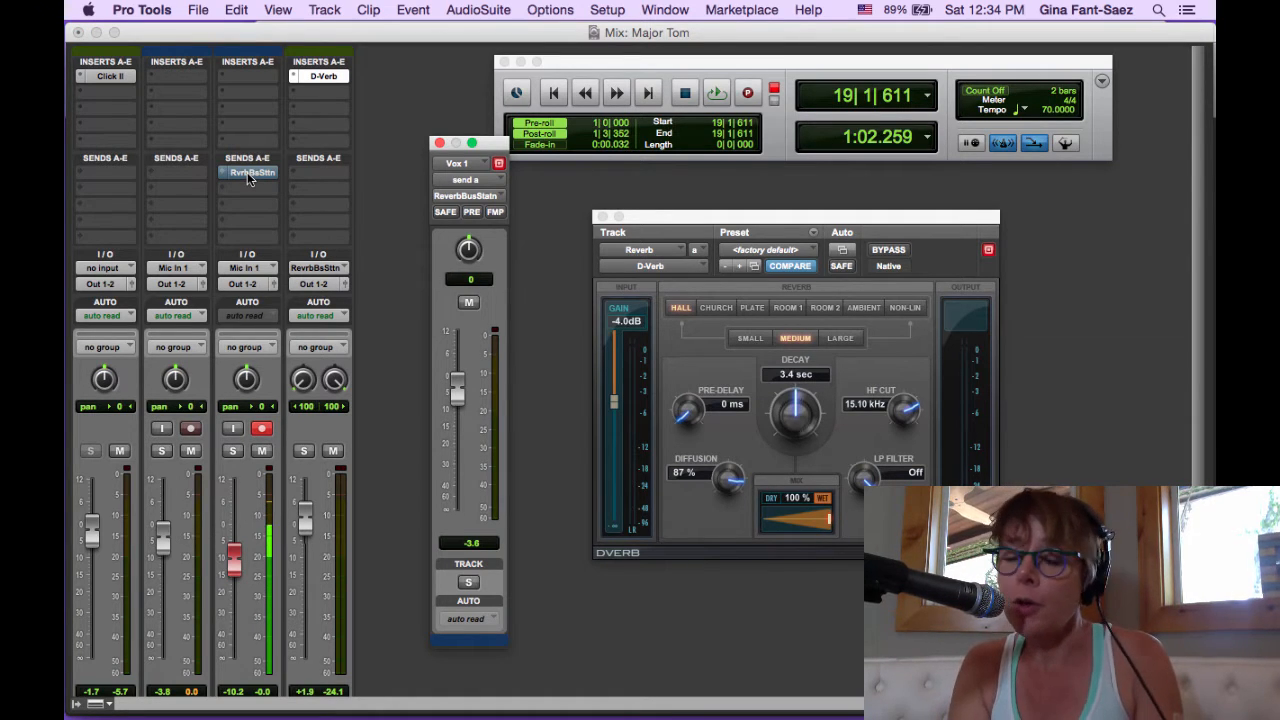
Step: Return to the Edit window and close the floating Vox 1 send window and the D-Verb plug-in window
{"action": "key", "text": "super+equal"}
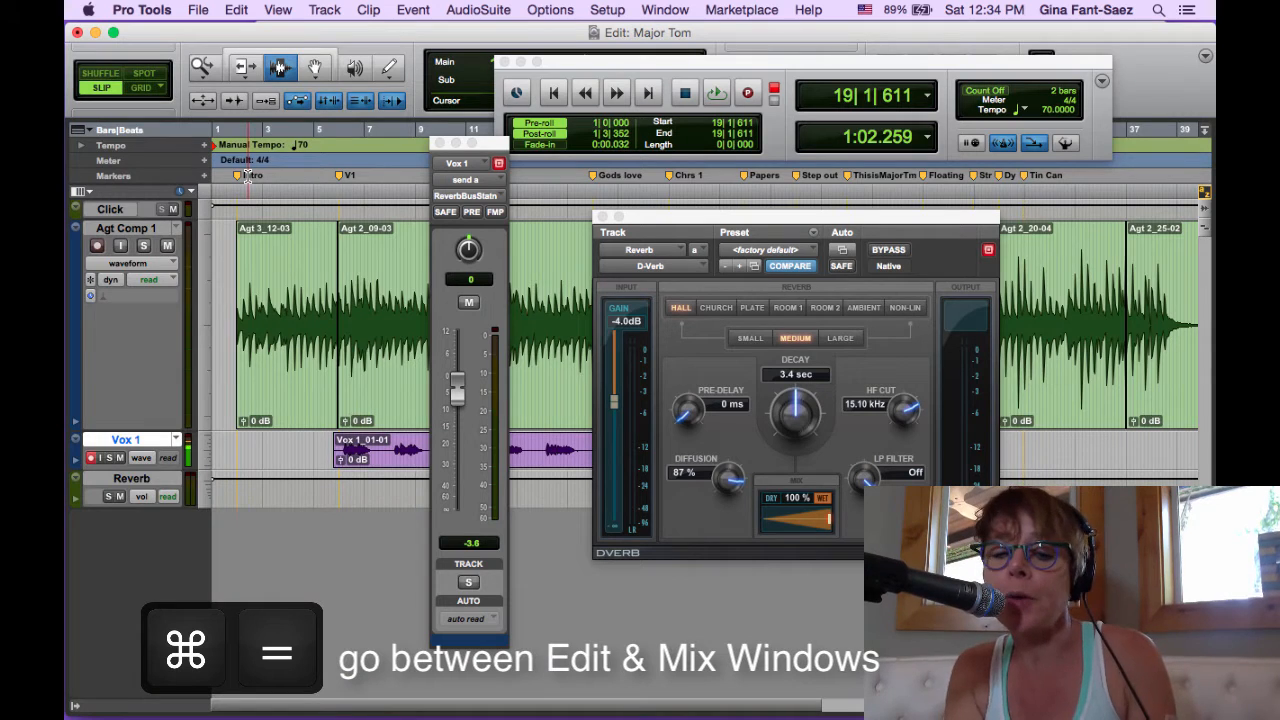
{"action": "key", "text": "super+equal"}
{"action": "key", "text": "super+equal"}
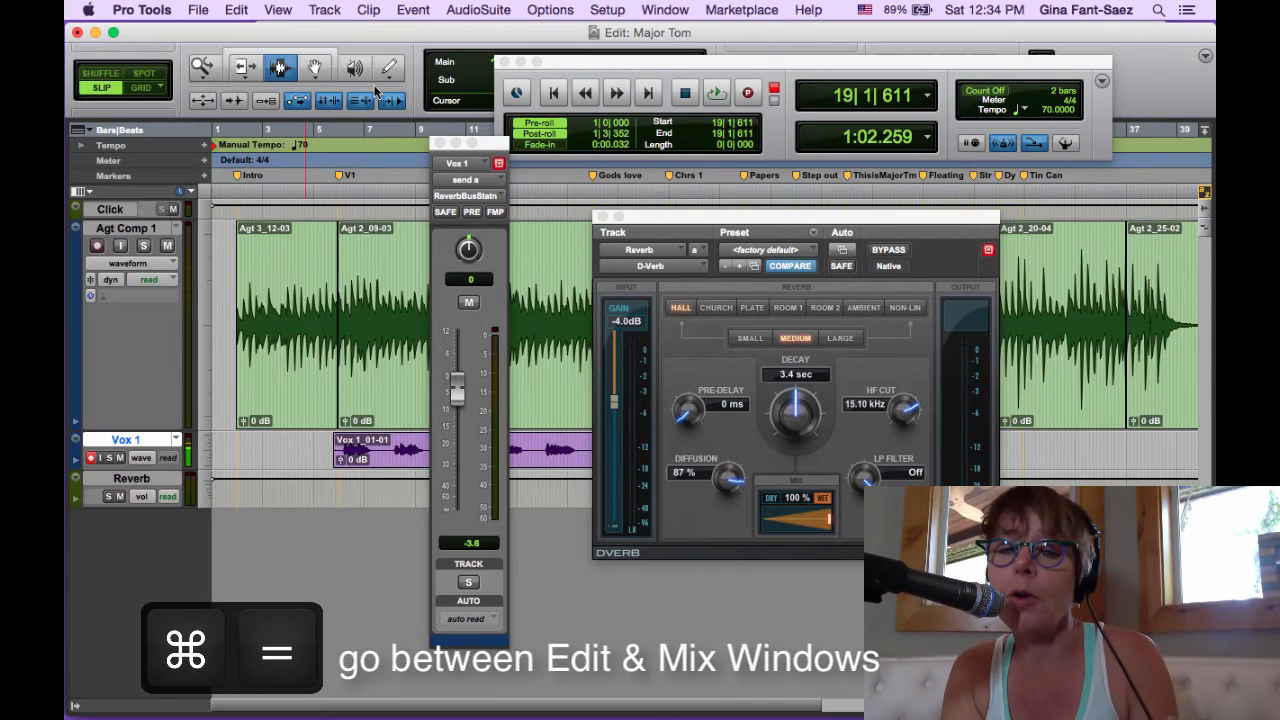
{"action": "left_click", "coordinate": [437, 143]}
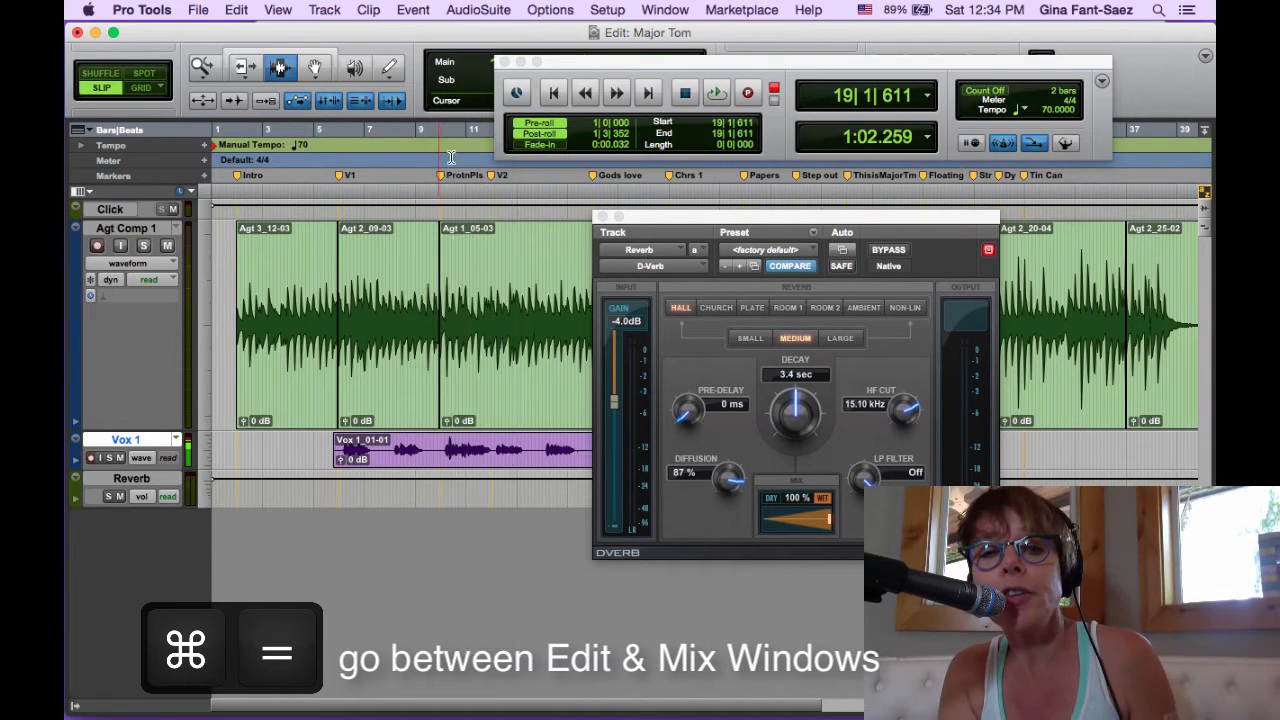
{"action": "left_click", "coordinate": [602, 217]}
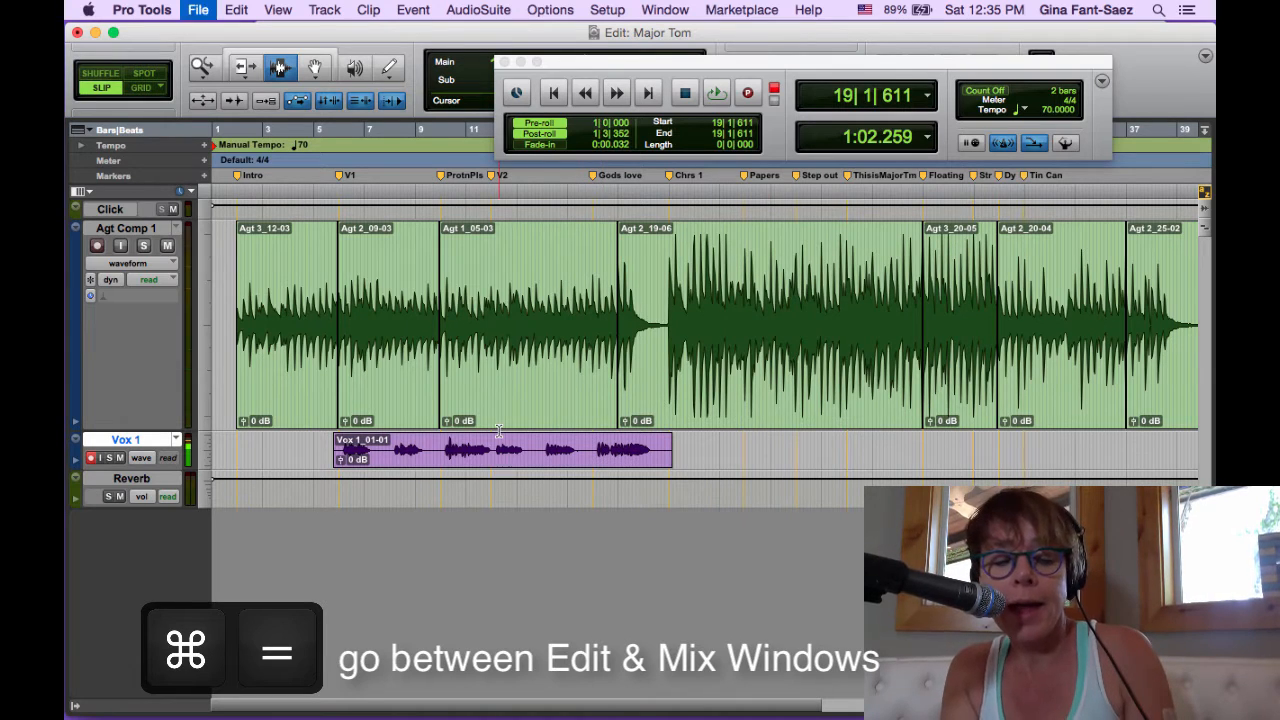
Step: Create a new playlist named Vox 2 on the Vox 1 track
{"action": "left_click", "coordinate": [178, 444]}
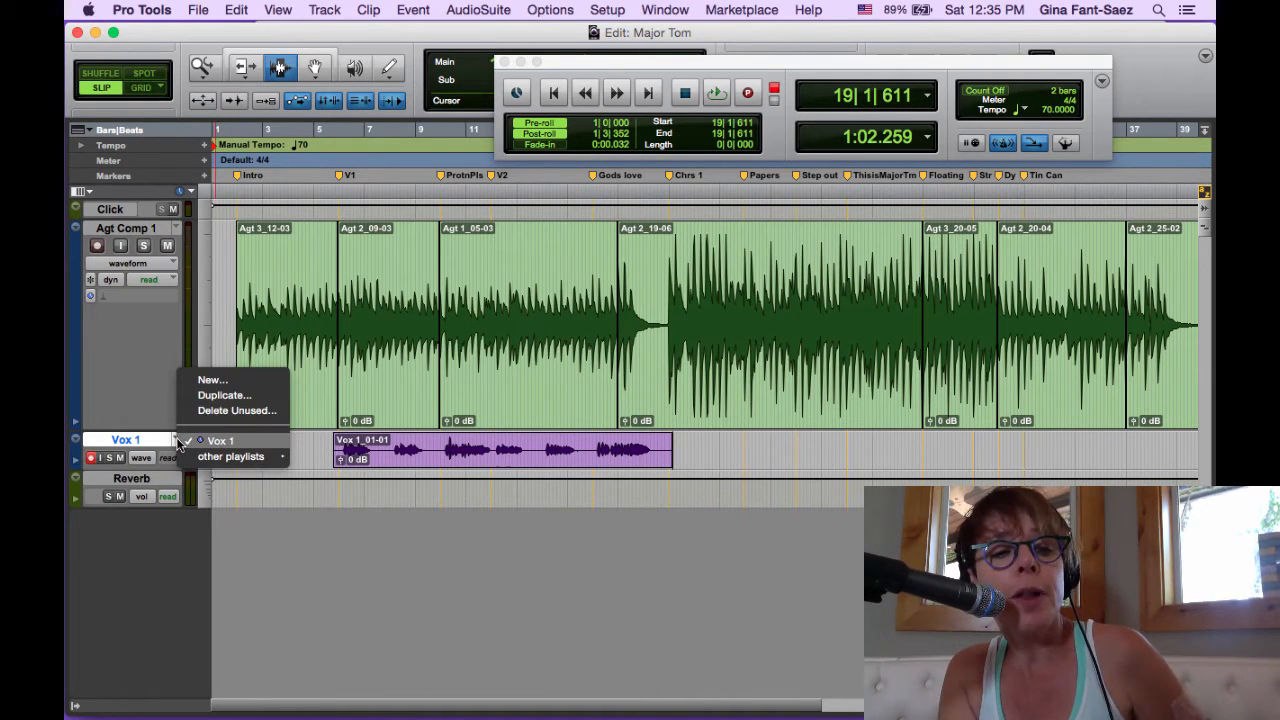
{"action": "left_click", "coordinate": [210, 377]}
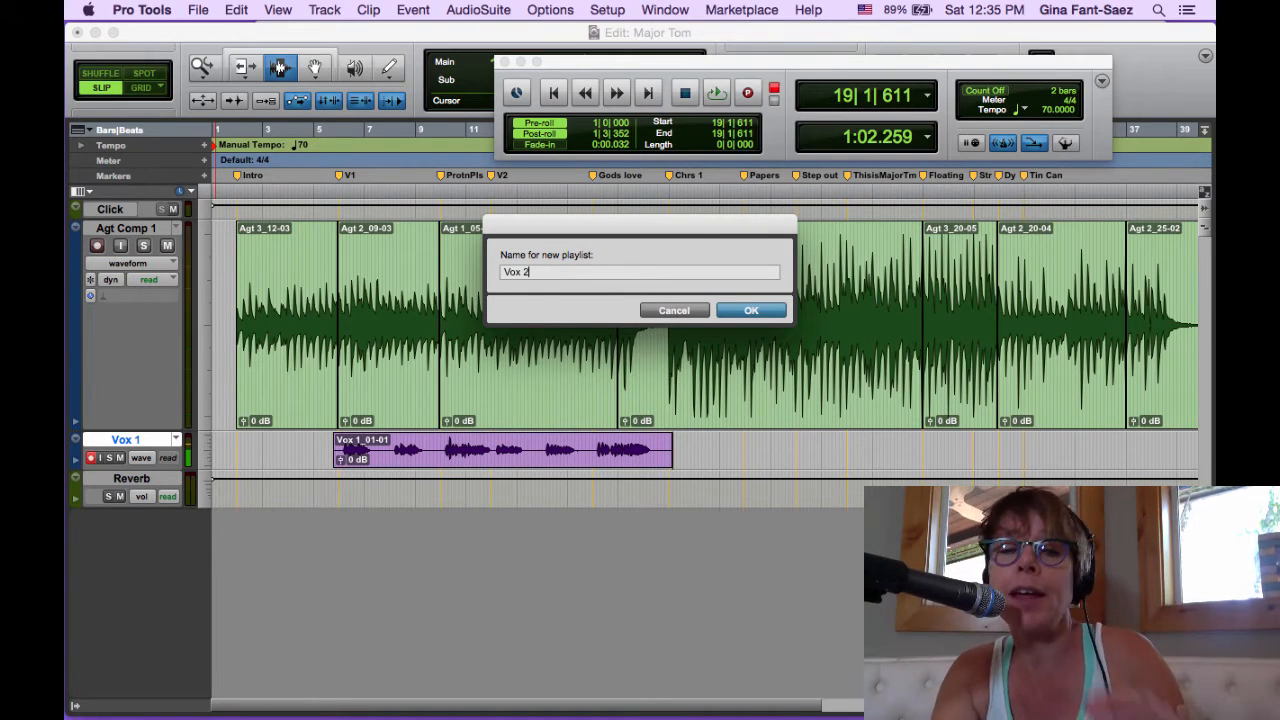
{"action": "key", "text": "Return"}
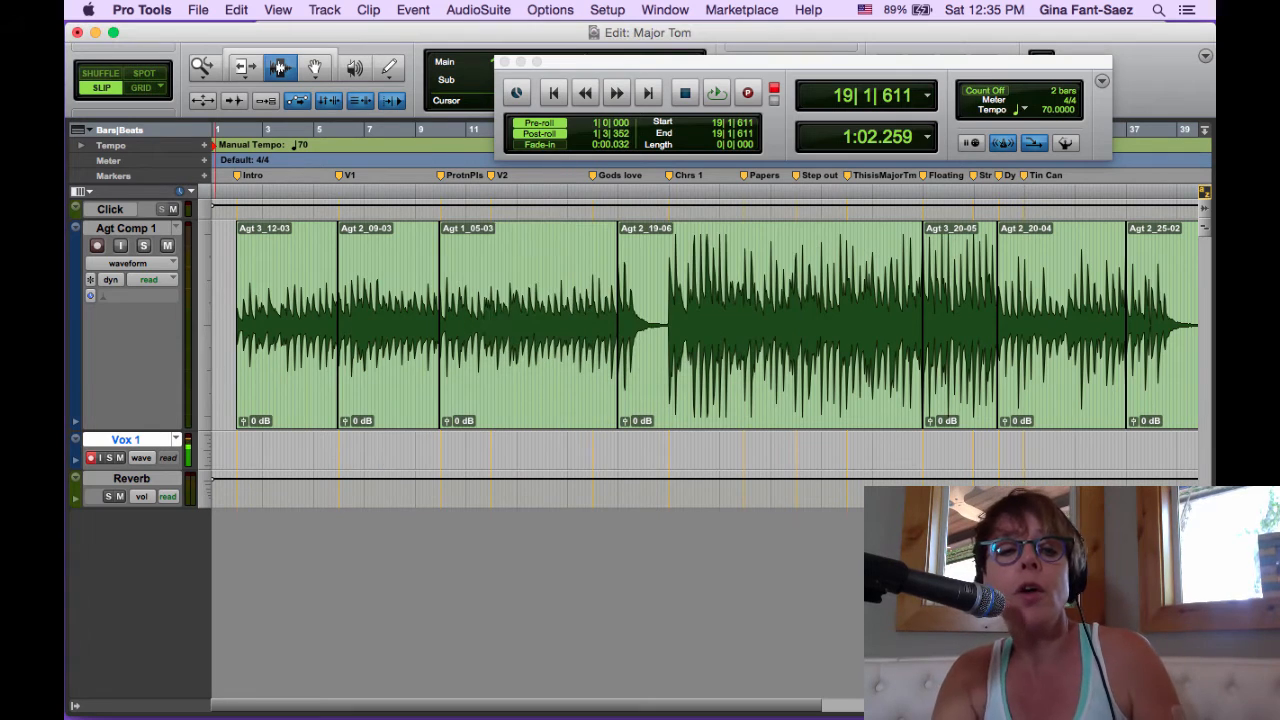
Step: Switch the vocal track back to the Vox 1 playlist and enlarge its height while reducing the Agt Comp 1 track's height
{"action": "left_click", "coordinate": [178, 441]}
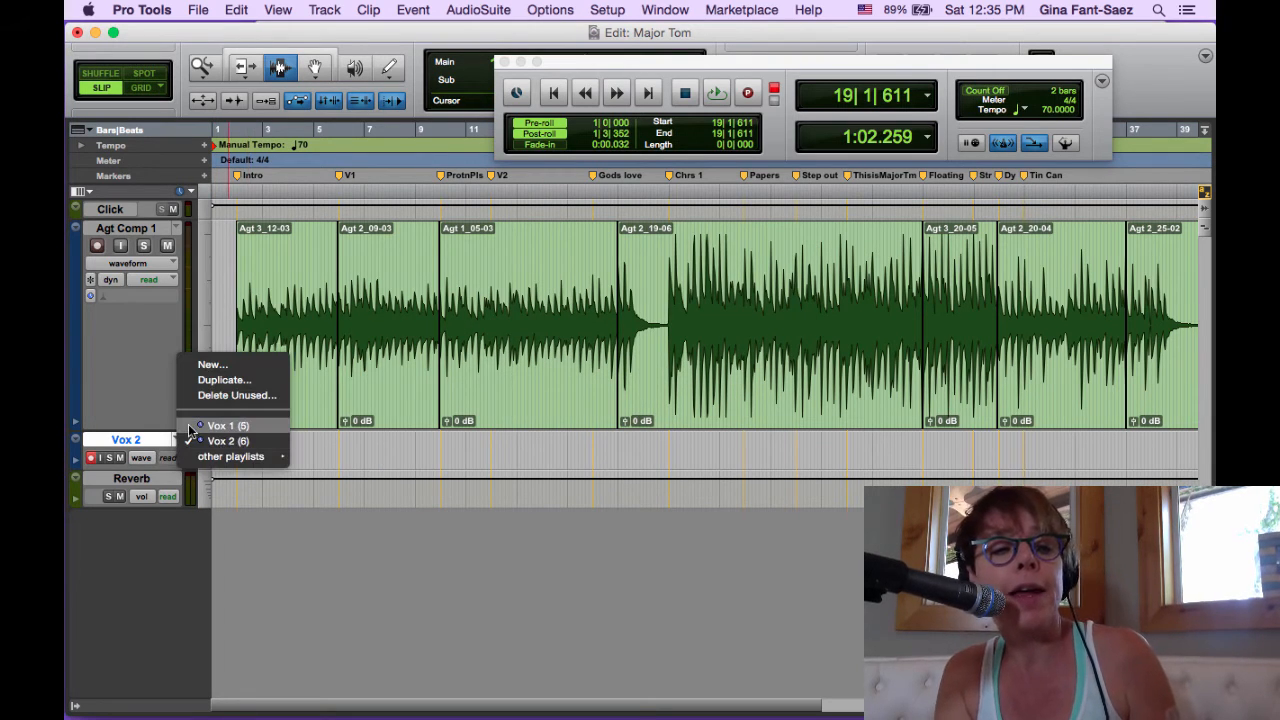
{"action": "left_click", "coordinate": [220, 426]}
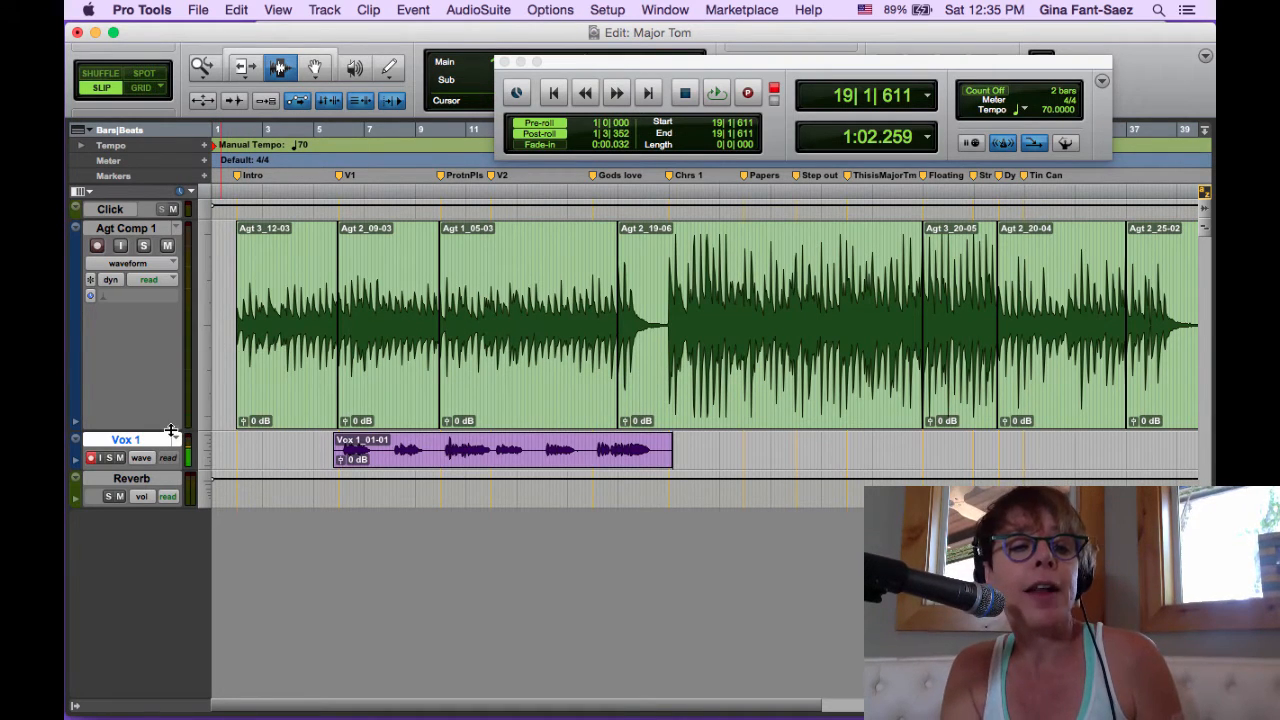
{"action": "left_click_drag", "start_coordinate": [172, 430], "coordinate": [165, 462]}
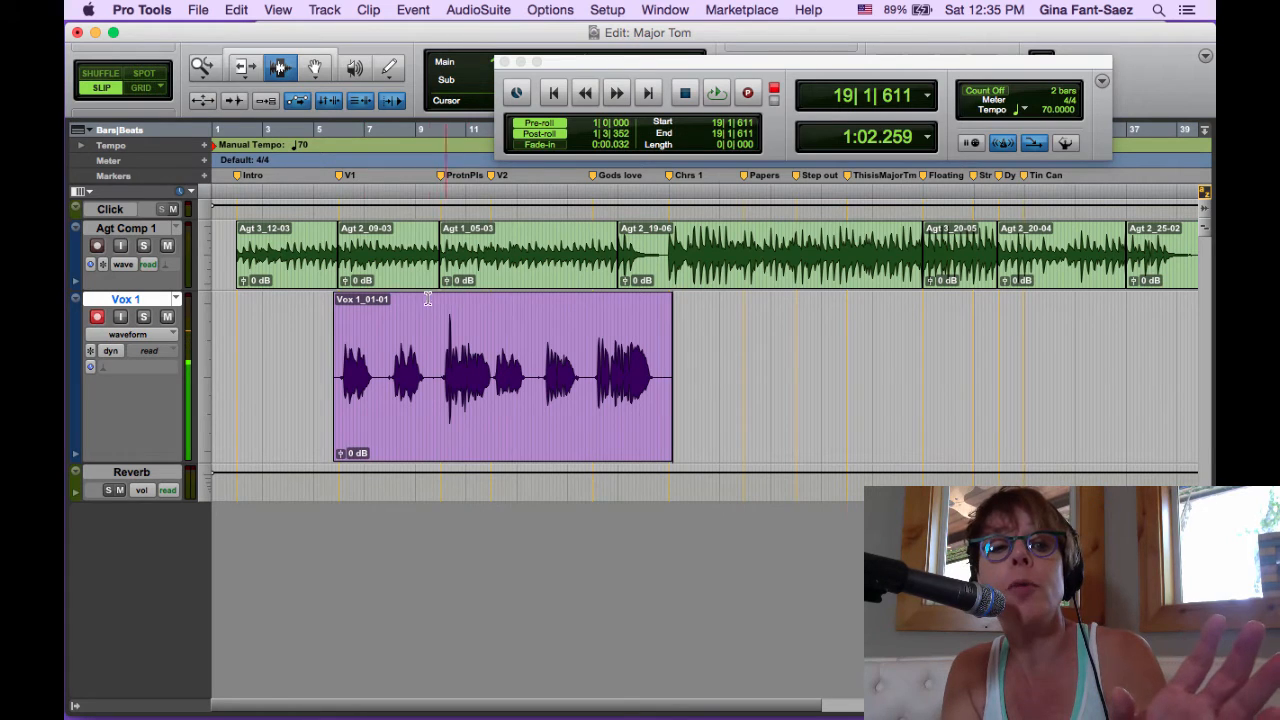
Step: Select the whole first vocal take clip and switch the vocal track to the Vox 2 playlist
{"action": "left_click", "coordinate": [389, 305]}
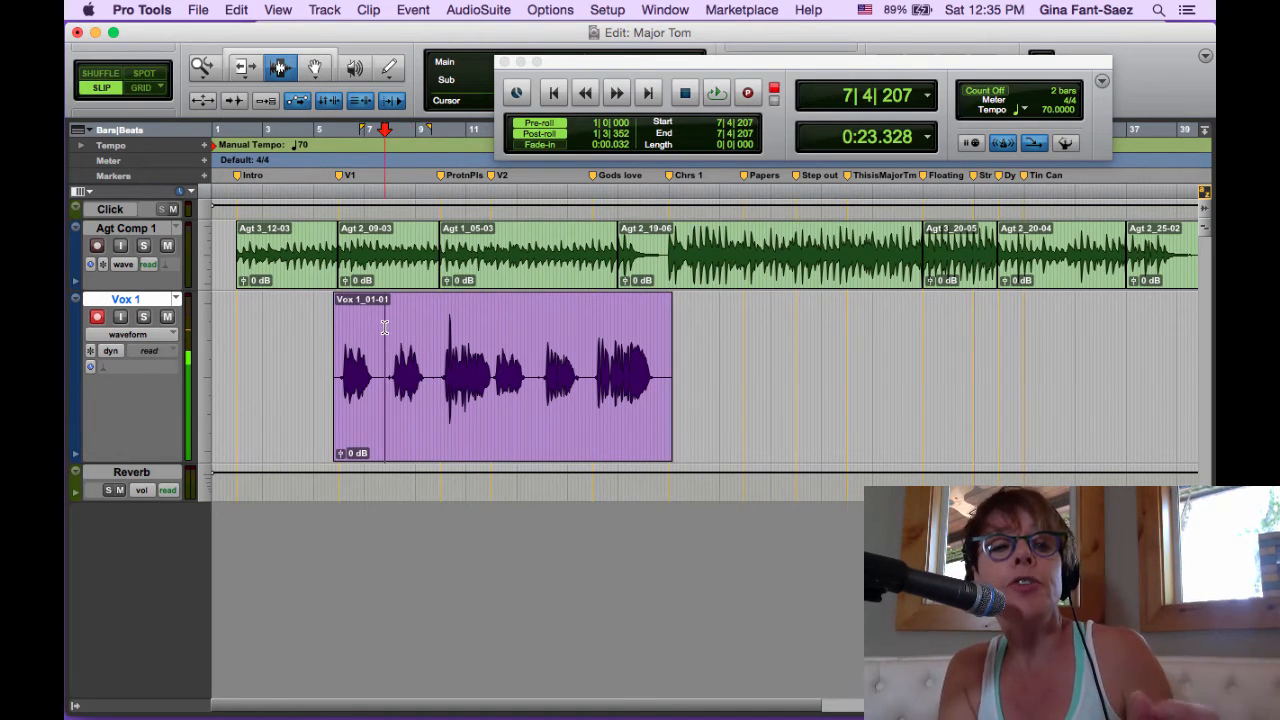
{"action": "double_click", "coordinate": [359, 303]}
{"action": "left_click", "coordinate": [176, 299]}
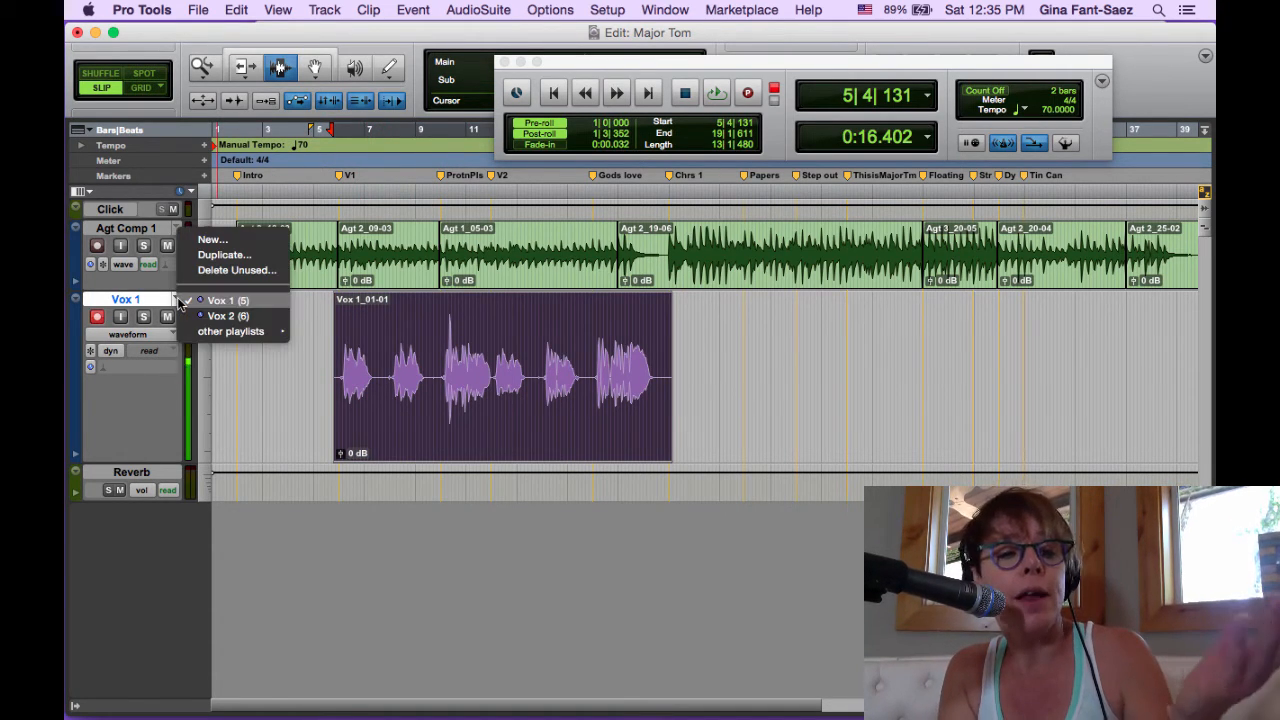
{"action": "left_click", "coordinate": [196, 315]}
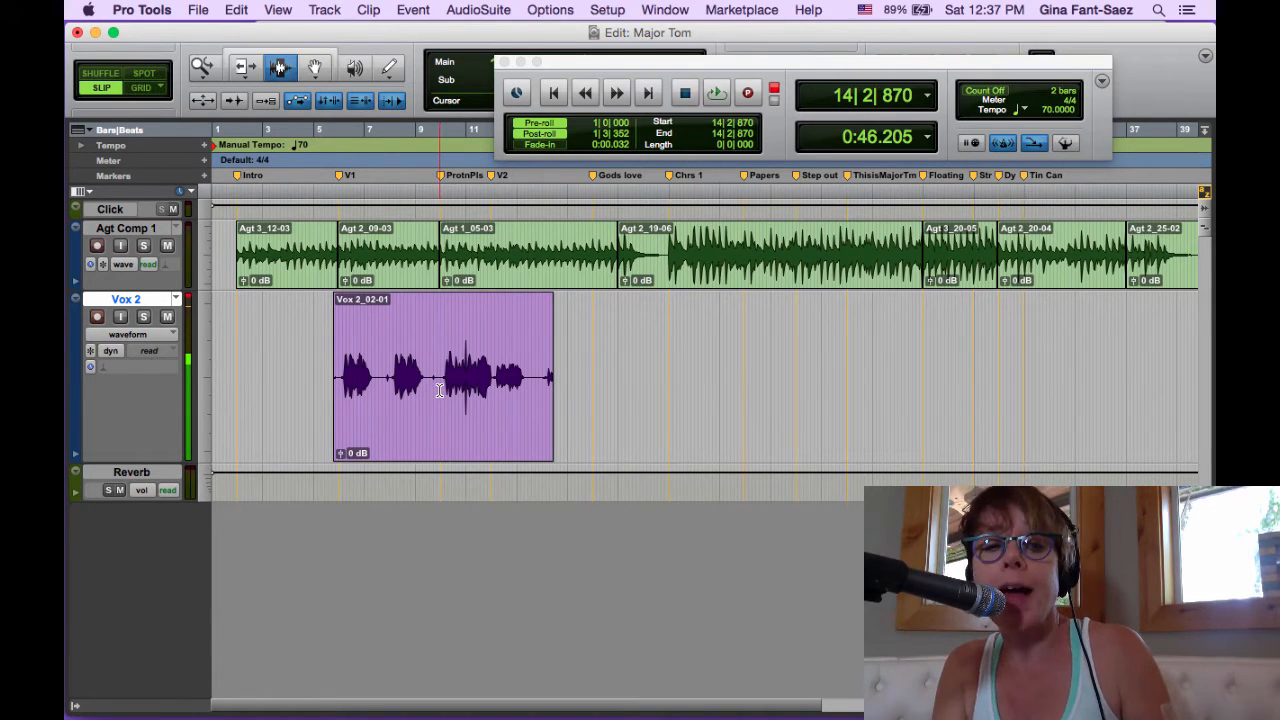
Step: Audition the Vox 2 take with pre-roll from just before its third sung phrase, around bar 9 beat 4
{"action": "left_click", "coordinate": [439, 390]}
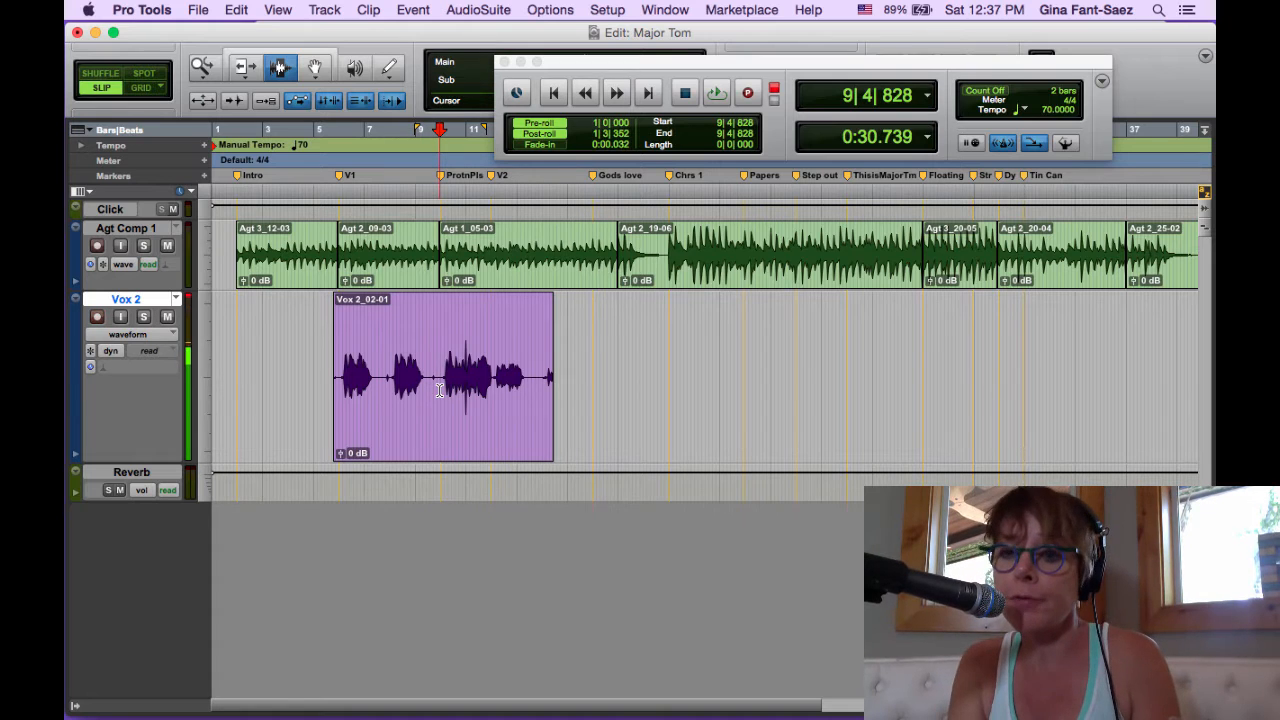
{"action": "key", "text": "space"}
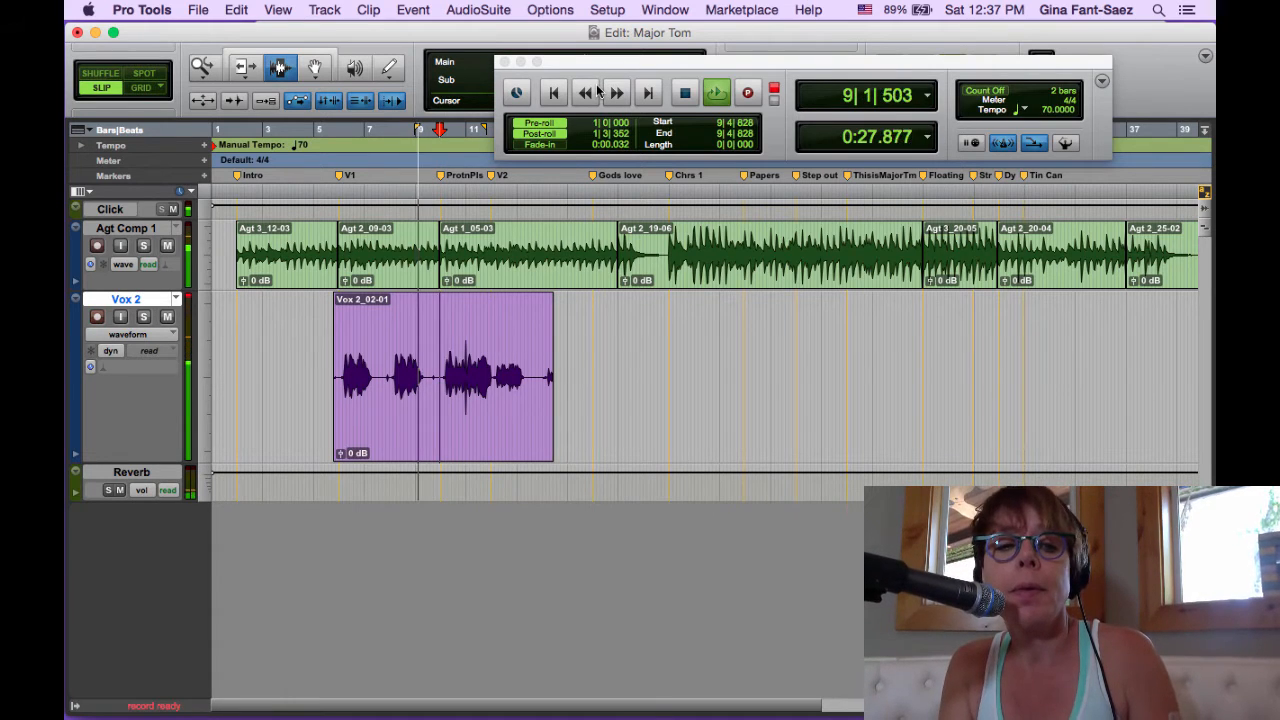
{"action": "key", "text": "space"}
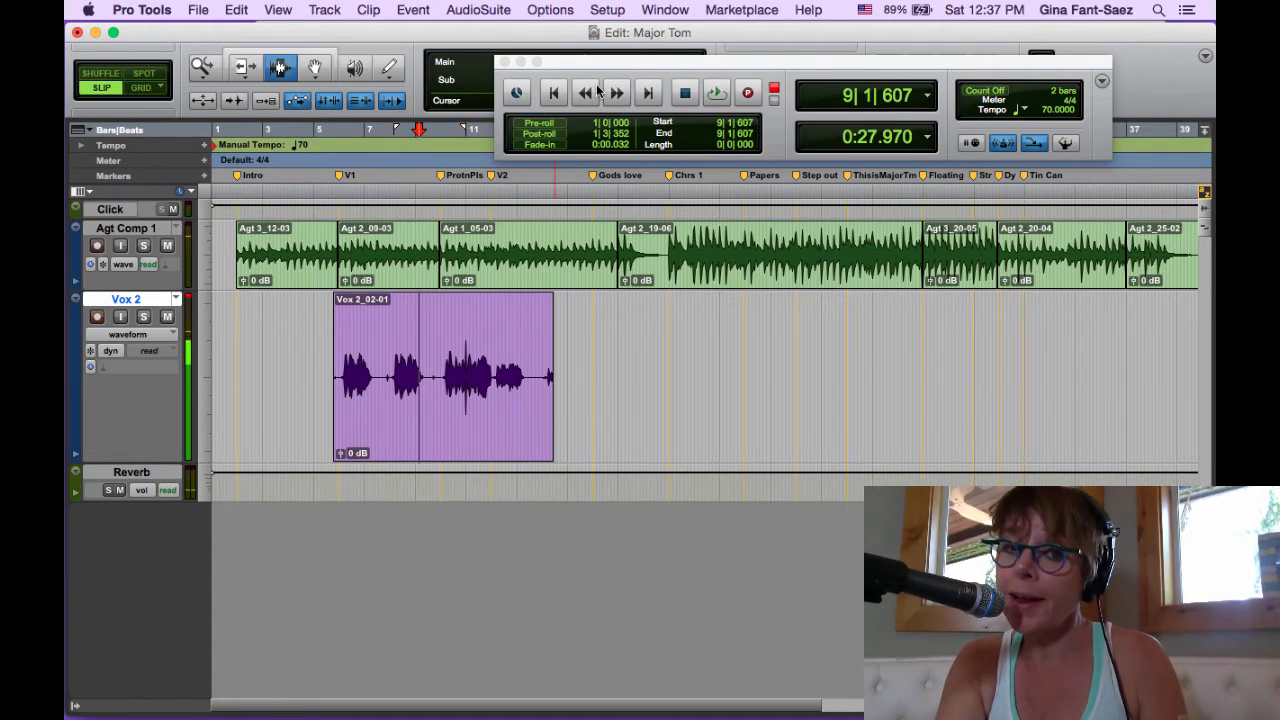
{"action": "key", "text": "space"}
{"action": "key", "text": "space"}
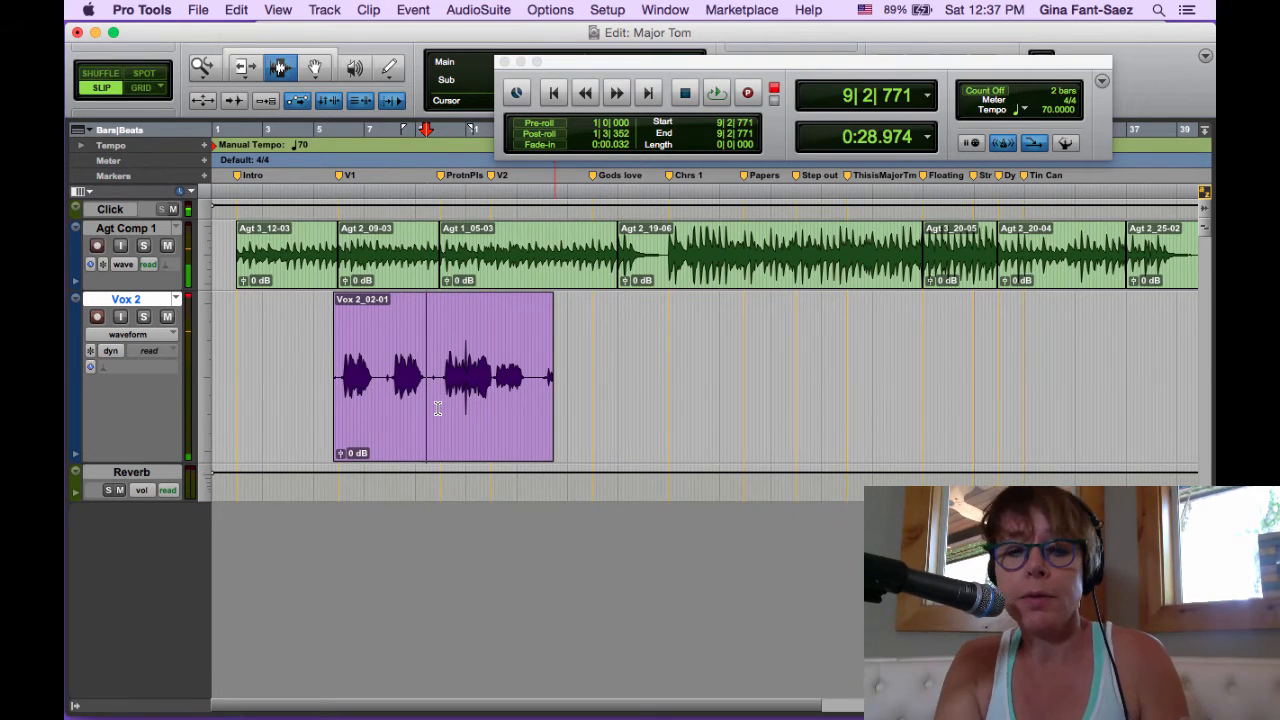
{"action": "left_click", "coordinate": [438, 406]}
{"action": "key", "text": "space"}
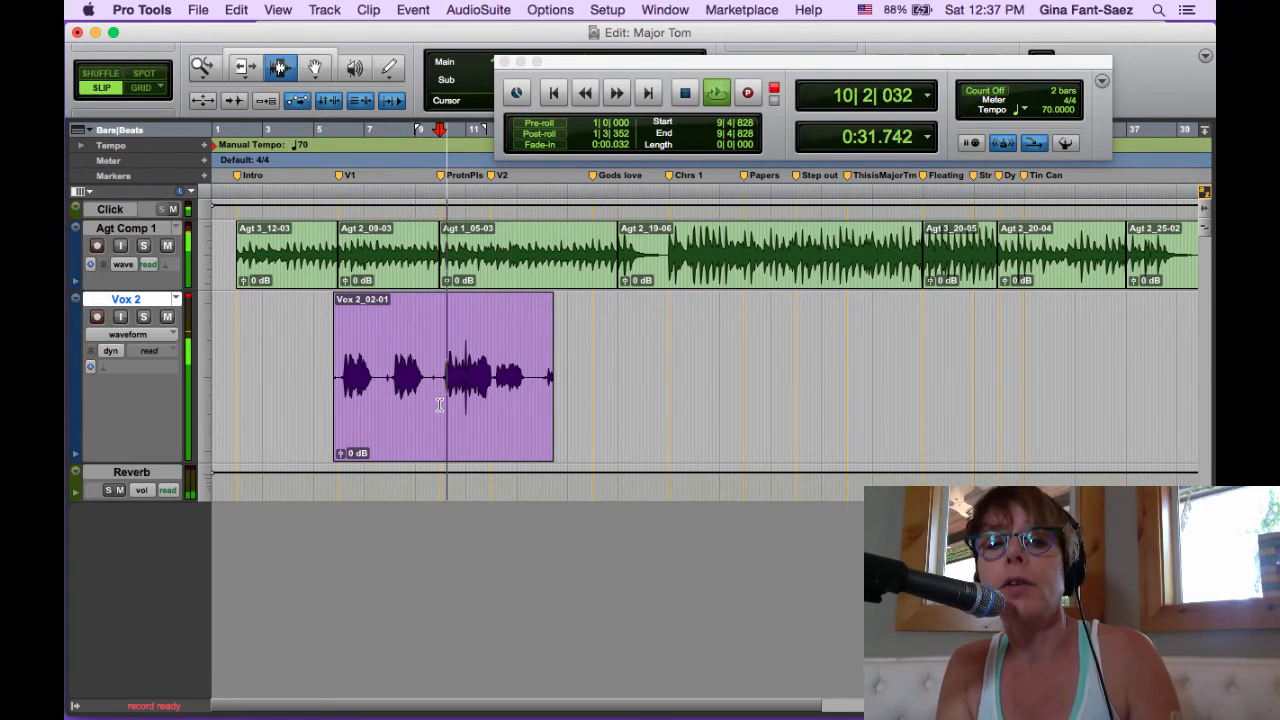
Step: Switch to the Mix window, stop playback and raise the vocal track's volume to +2.1 dB
{"action": "key", "text": "super+equal"}
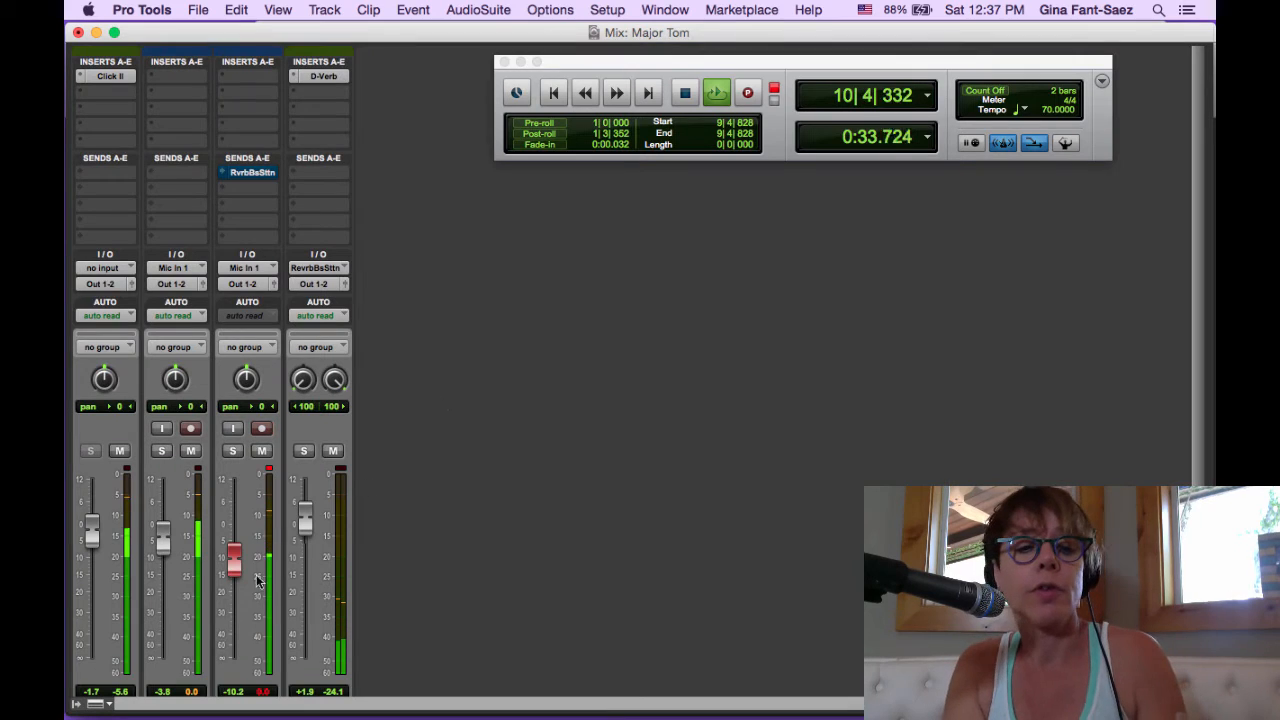
{"action": "key", "text": "space"}
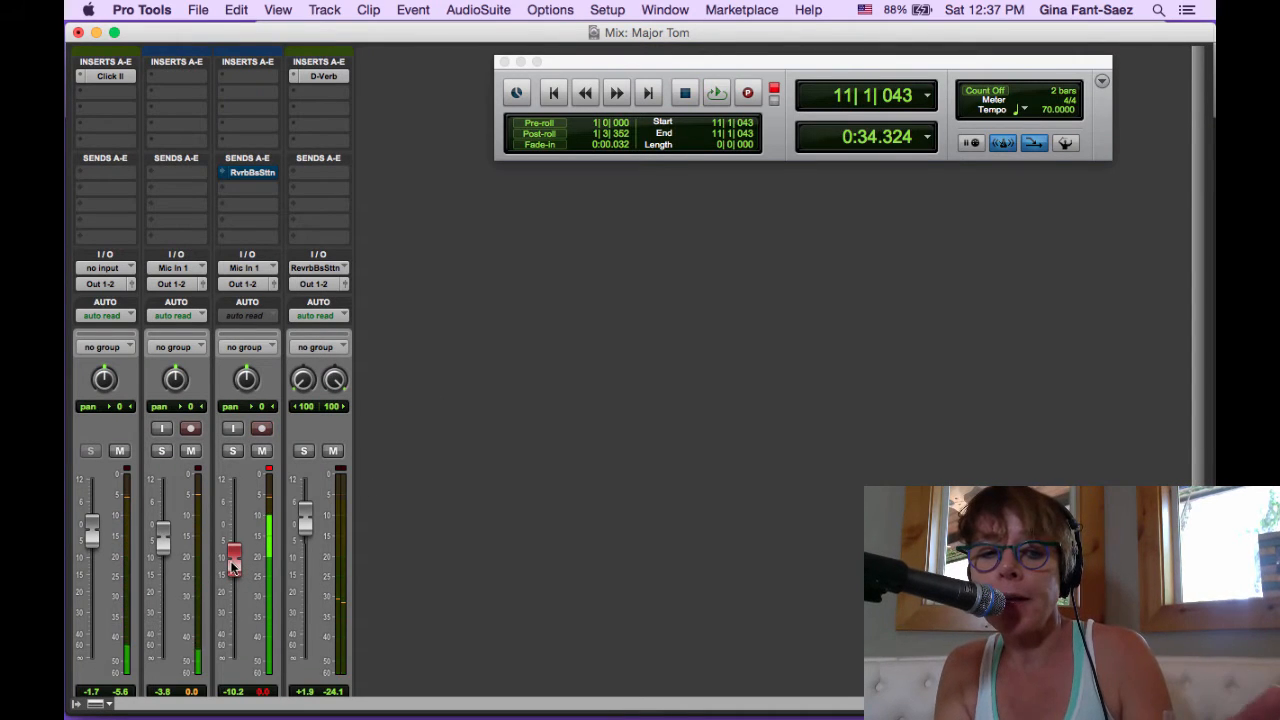
{"action": "left_click_drag", "start_coordinate": [238, 547], "coordinate": [236, 516]}
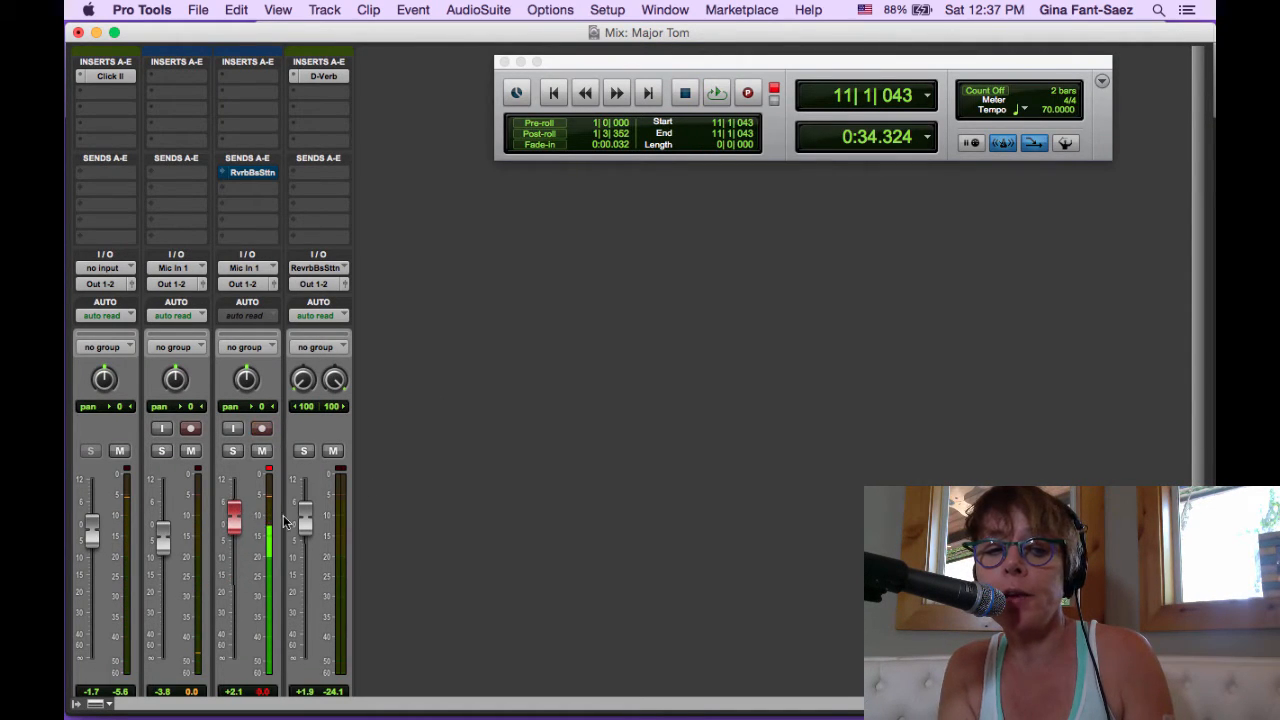
Step: Play the section to check the balance and set the Reverb track's volume to -2.0 dB
{"action": "key", "text": "space"}
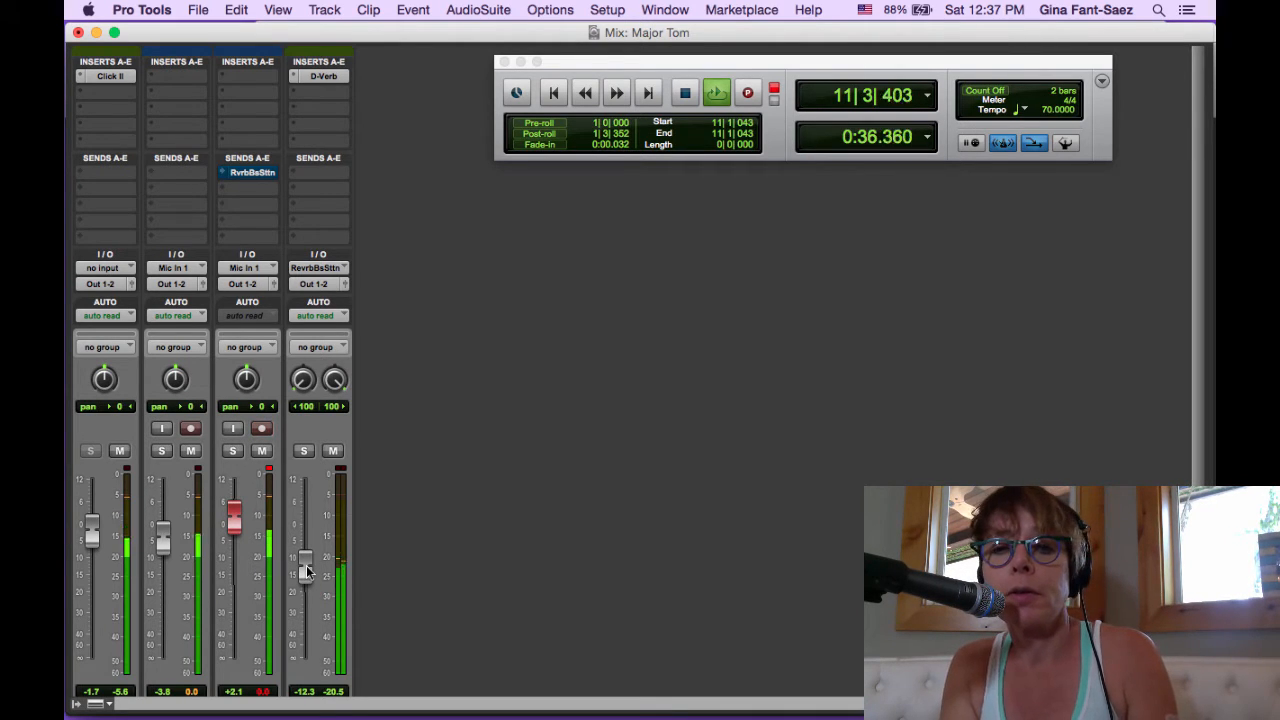
{"action": "key", "text": "space"}
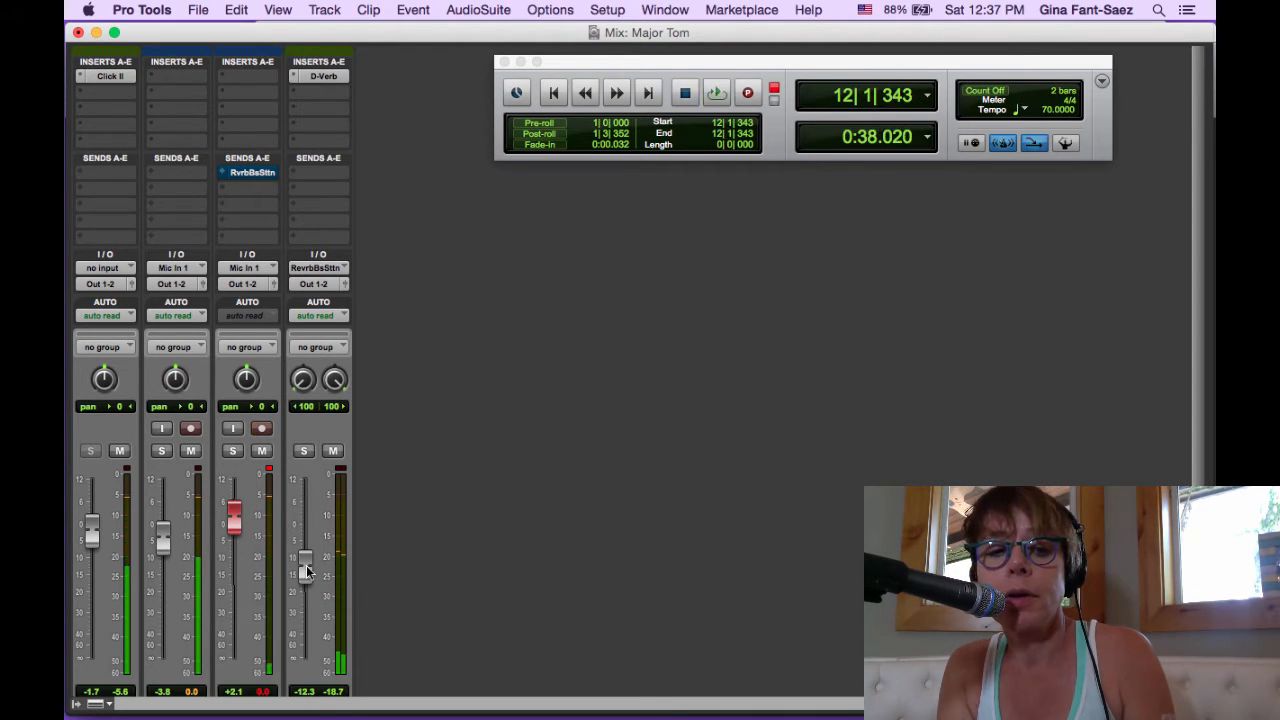
{"action": "left_click_drag", "start_coordinate": [307, 571], "coordinate": [308, 537]}
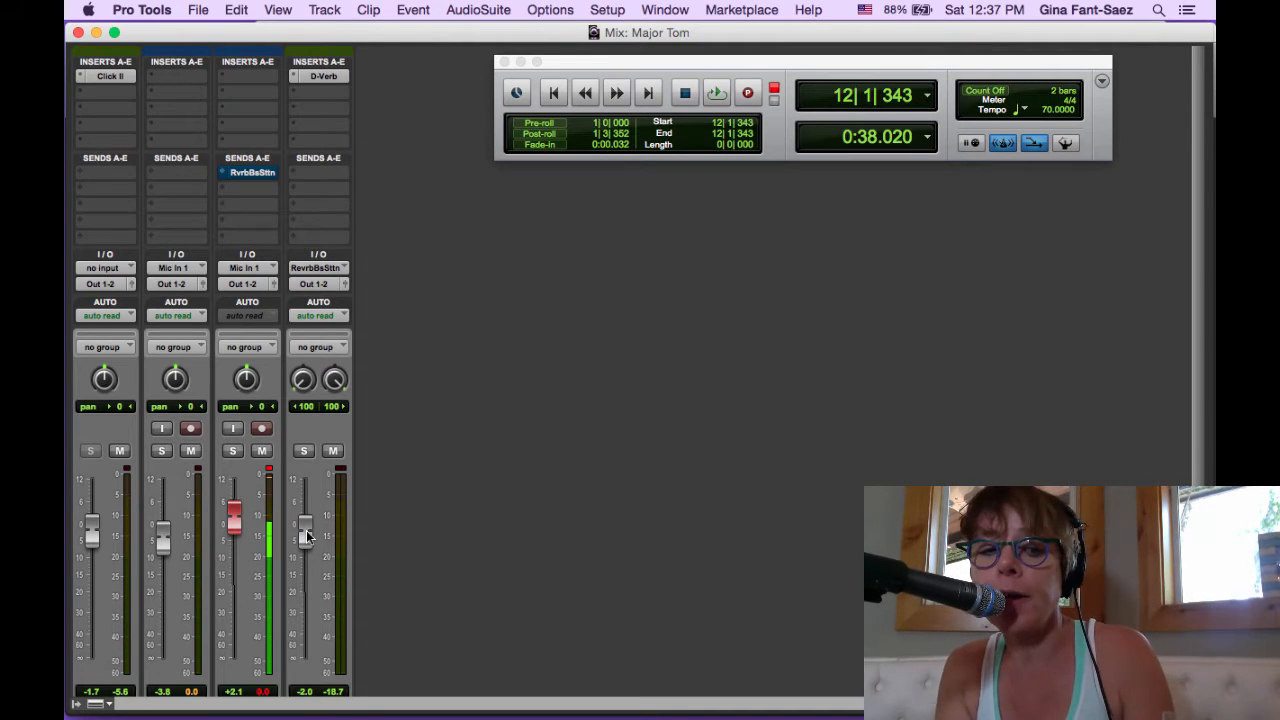
Step: Raise the vocal track's volume to +4.0 dB during playback, stop and return to the Edit window
{"action": "key", "text": "space"}
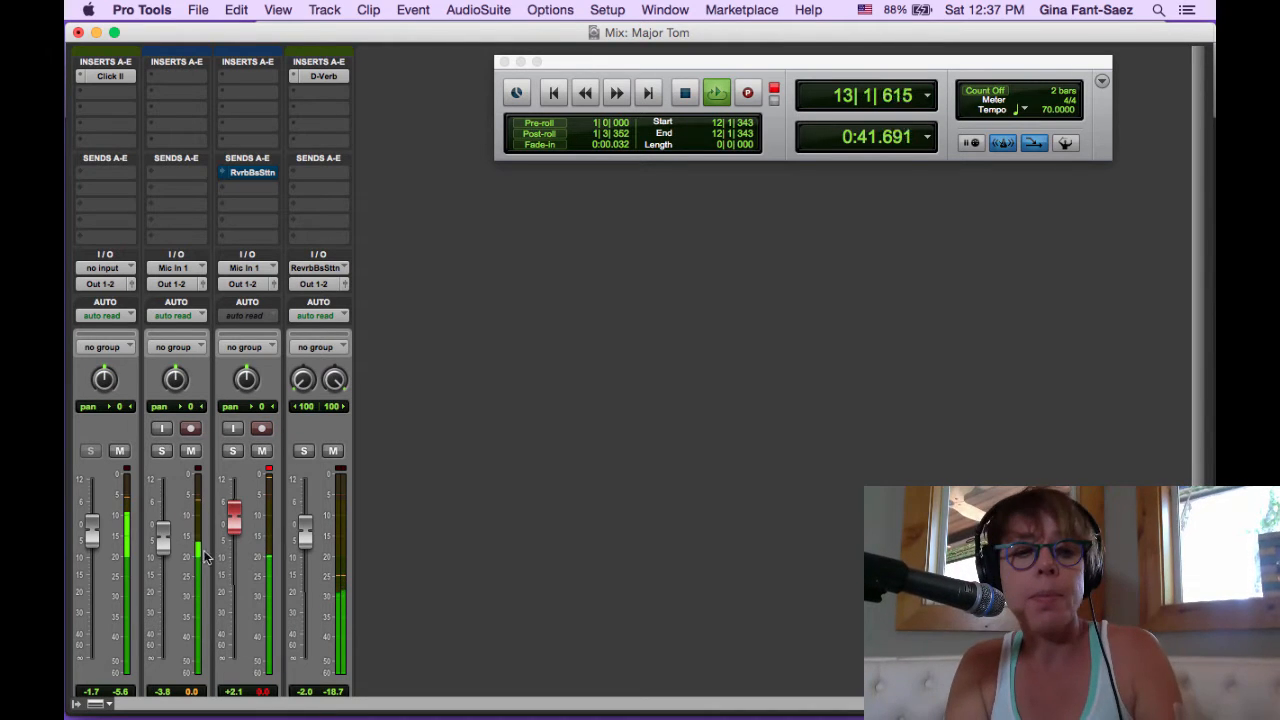
{"action": "left_click_drag", "start_coordinate": [236, 525], "coordinate": [238, 518]}
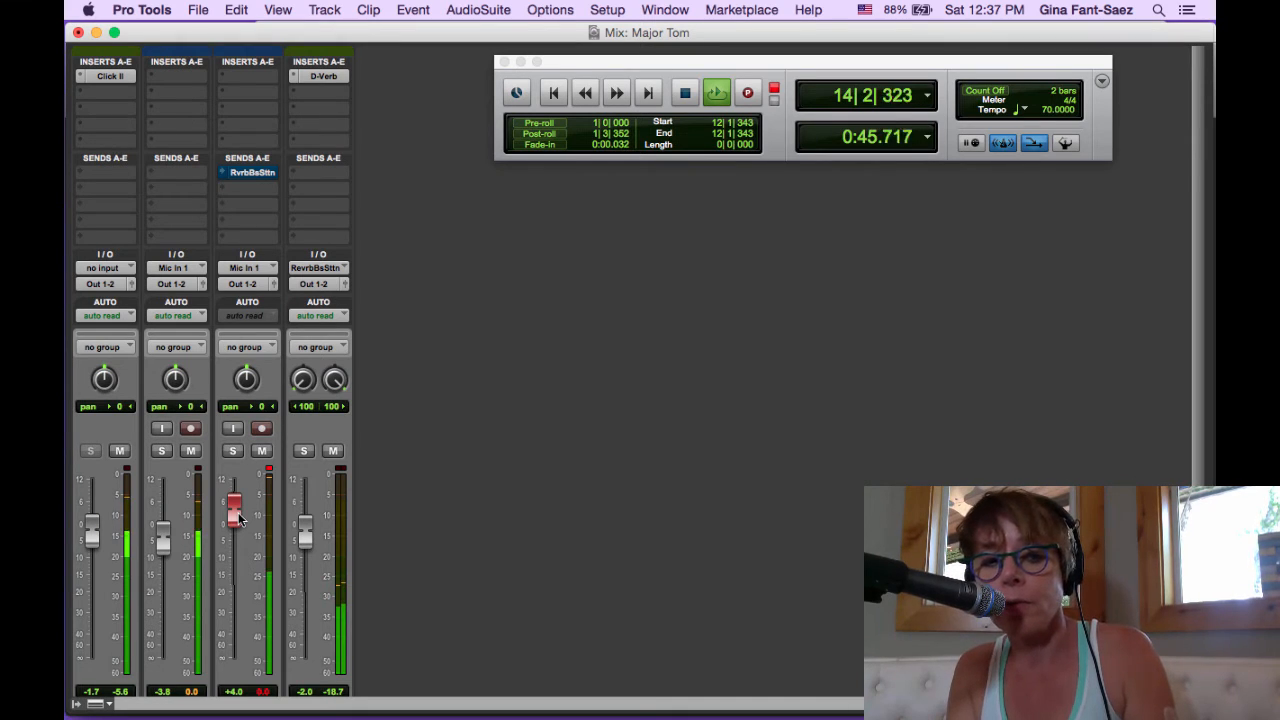
{"action": "key", "text": "space"}
{"action": "key", "text": "super+equal"}
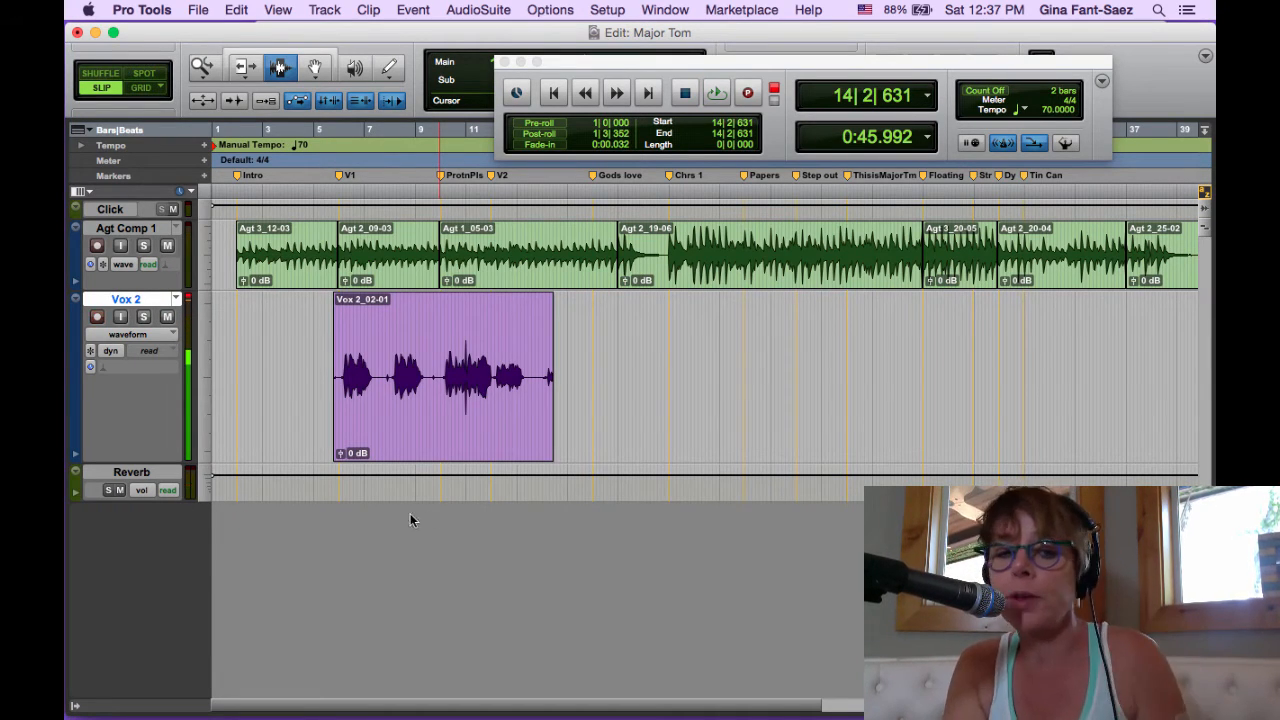
Step: Place the edit cursor at 13|3|853 near the vocal take's end and check the lyrics in Safari before returning to Pro Tools
{"action": "left_click", "coordinate": [535, 400]}
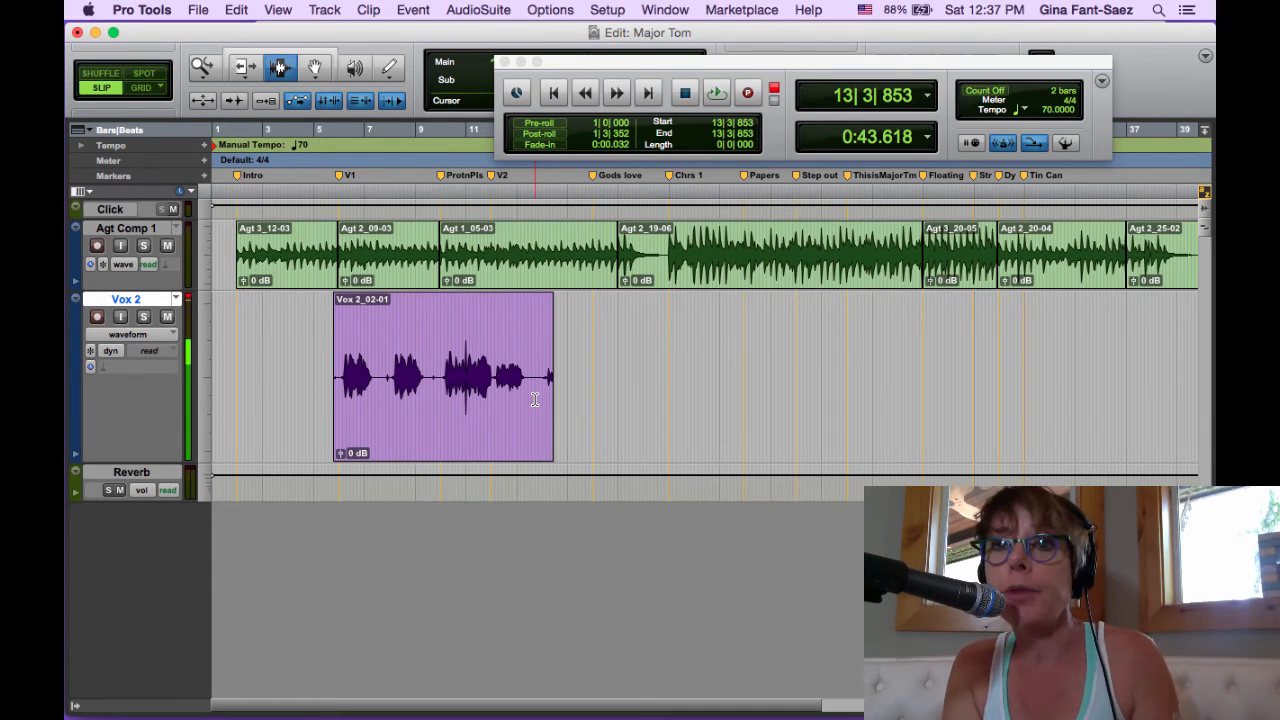
{"action": "key", "text": "super+Tab"}
{"action": "key", "text": "super+Tab"}
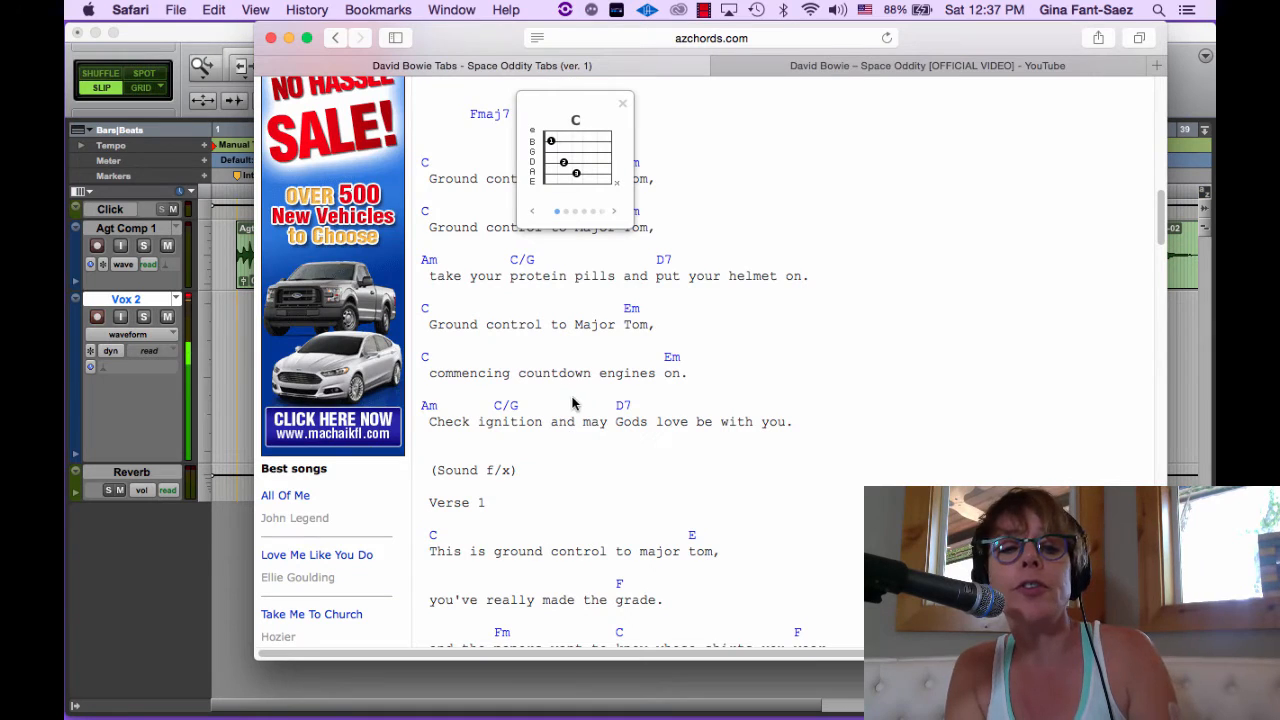
{"action": "key", "text": "super+Tab"}
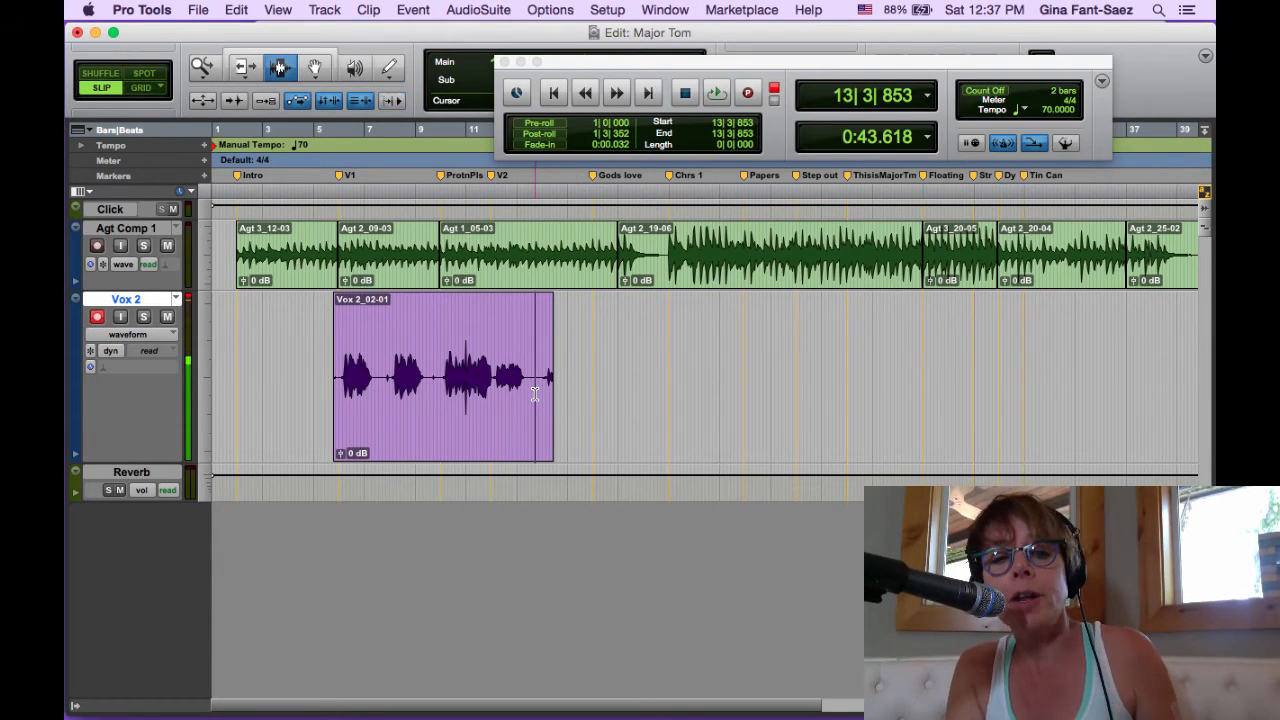
Step: Set the enabled pre-roll's length to 2 bars and test it by starting a recording, stopping before the punch-in point
{"action": "key", "text": "super+k"}
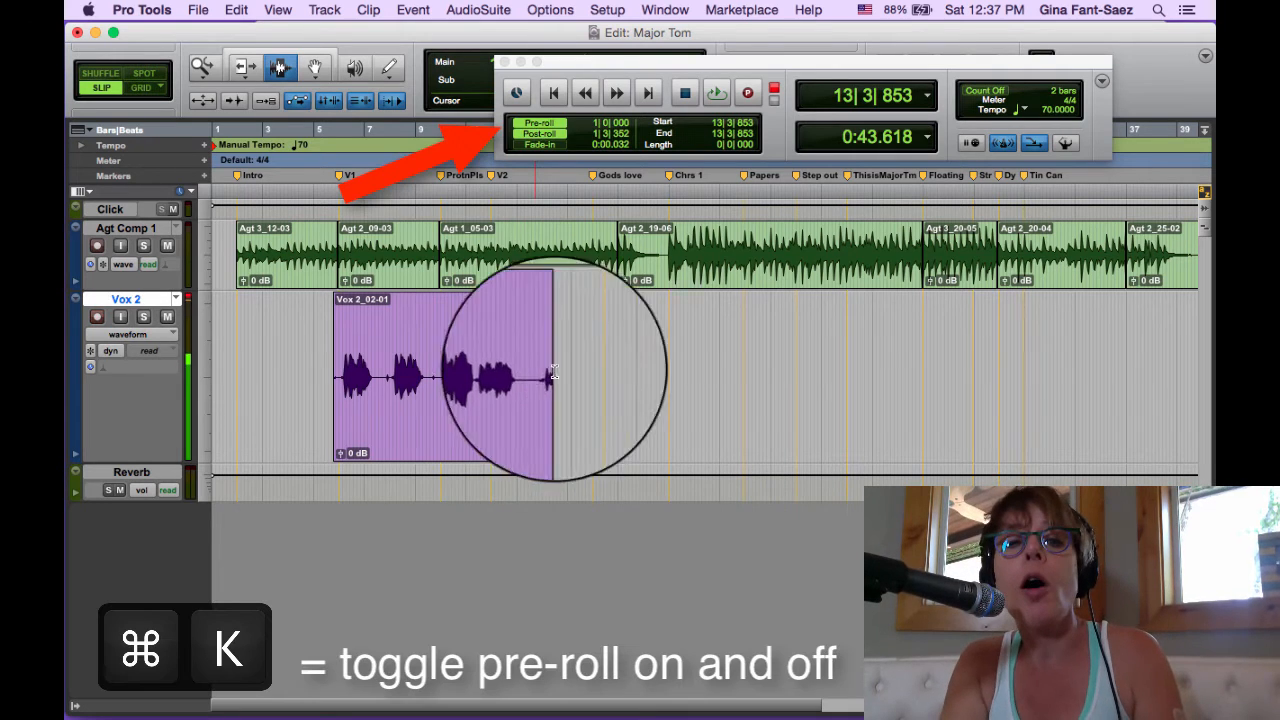
{"action": "left_click", "coordinate": [595, 126]}
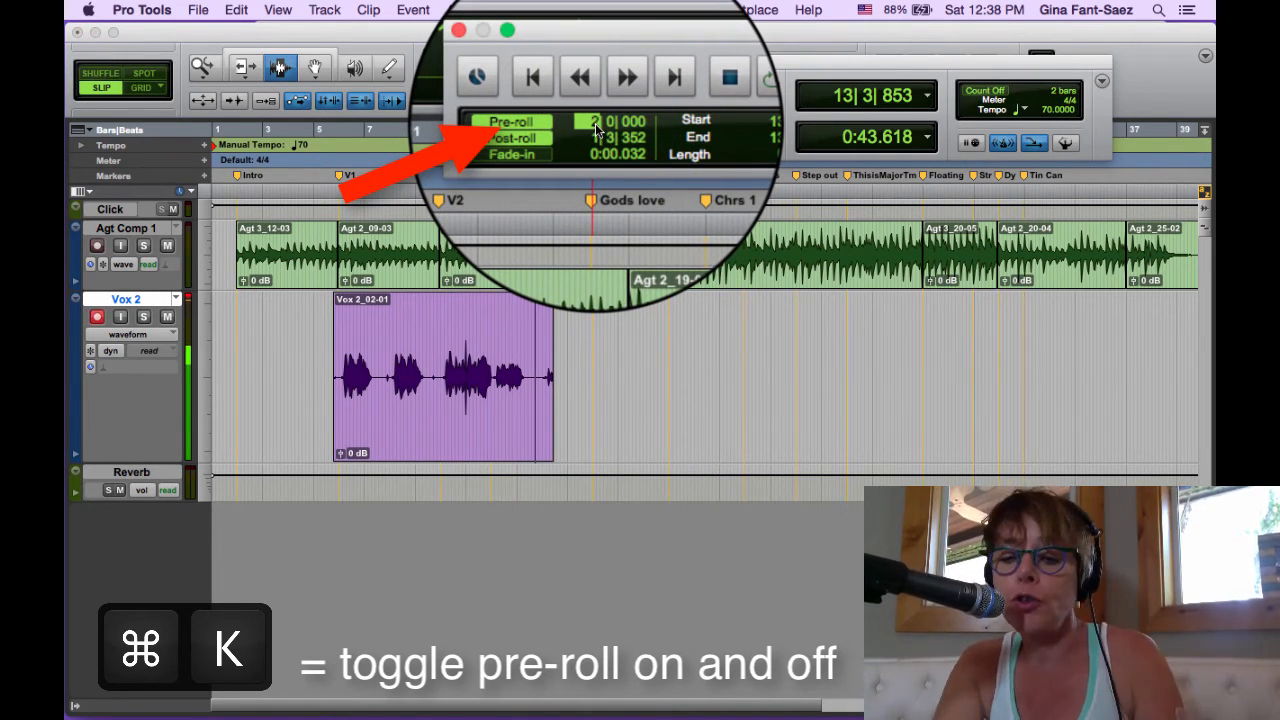
{"action": "key", "text": "Return"}
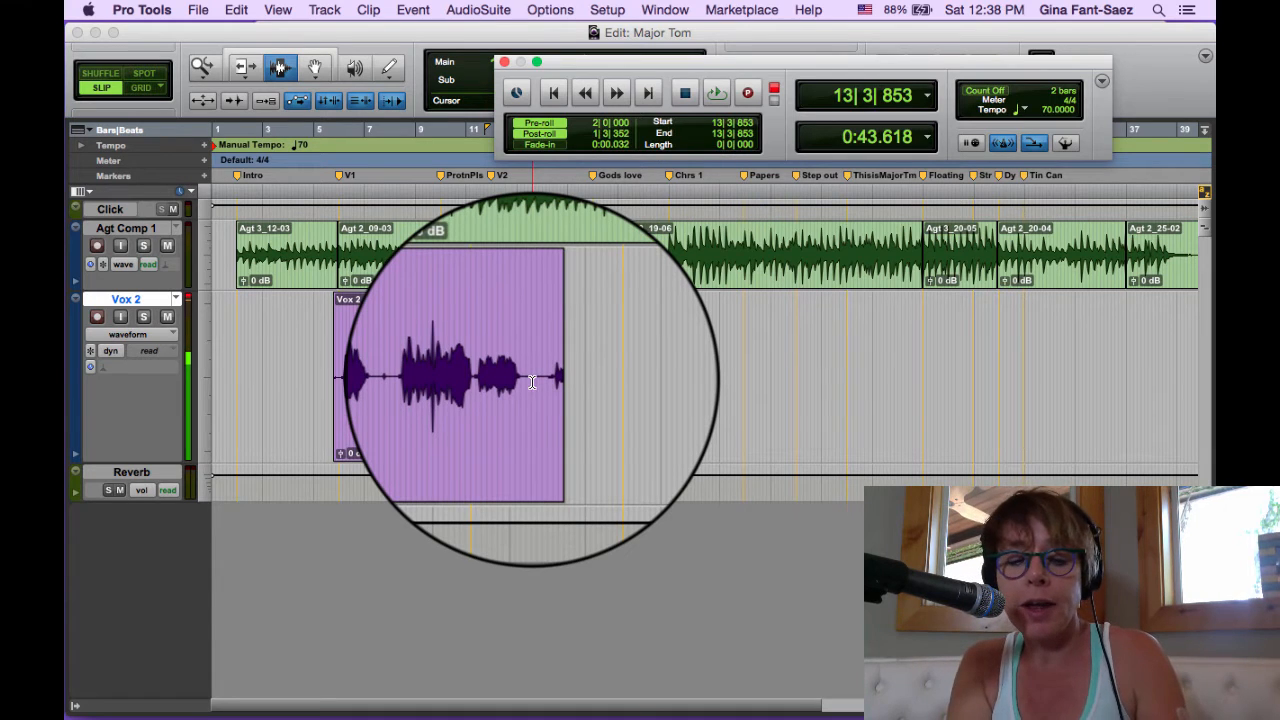
{"action": "key", "text": "super+space"}
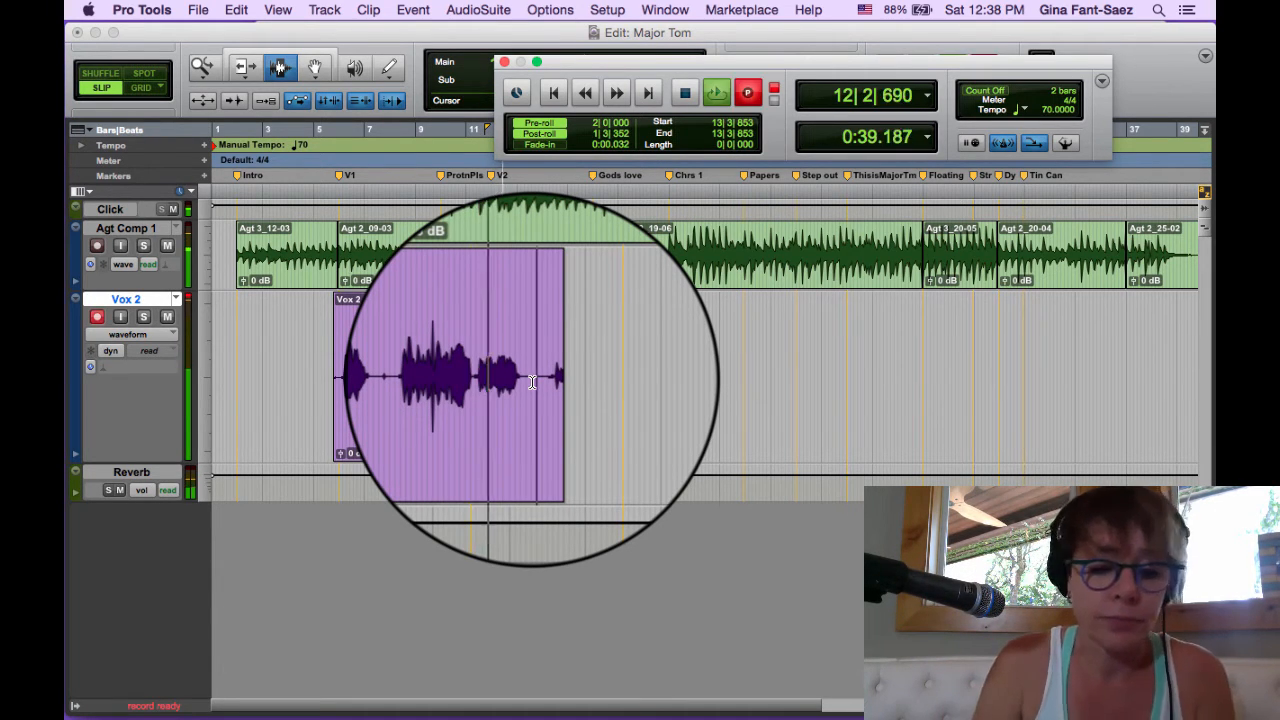
{"action": "key", "text": "space"}
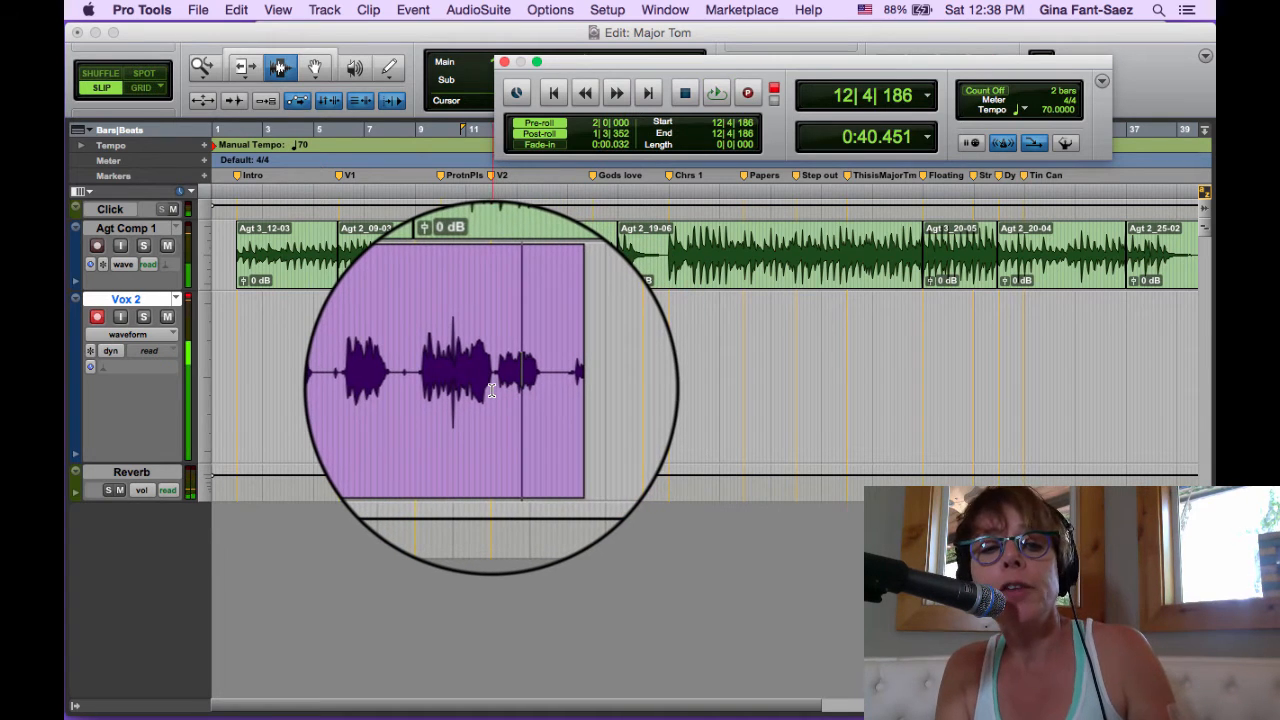
Step: Try freely placed edit cursor positions around the start of the vocal take's fourth phrase in bar 12
{"action": "left_click", "coordinate": [491, 390]}
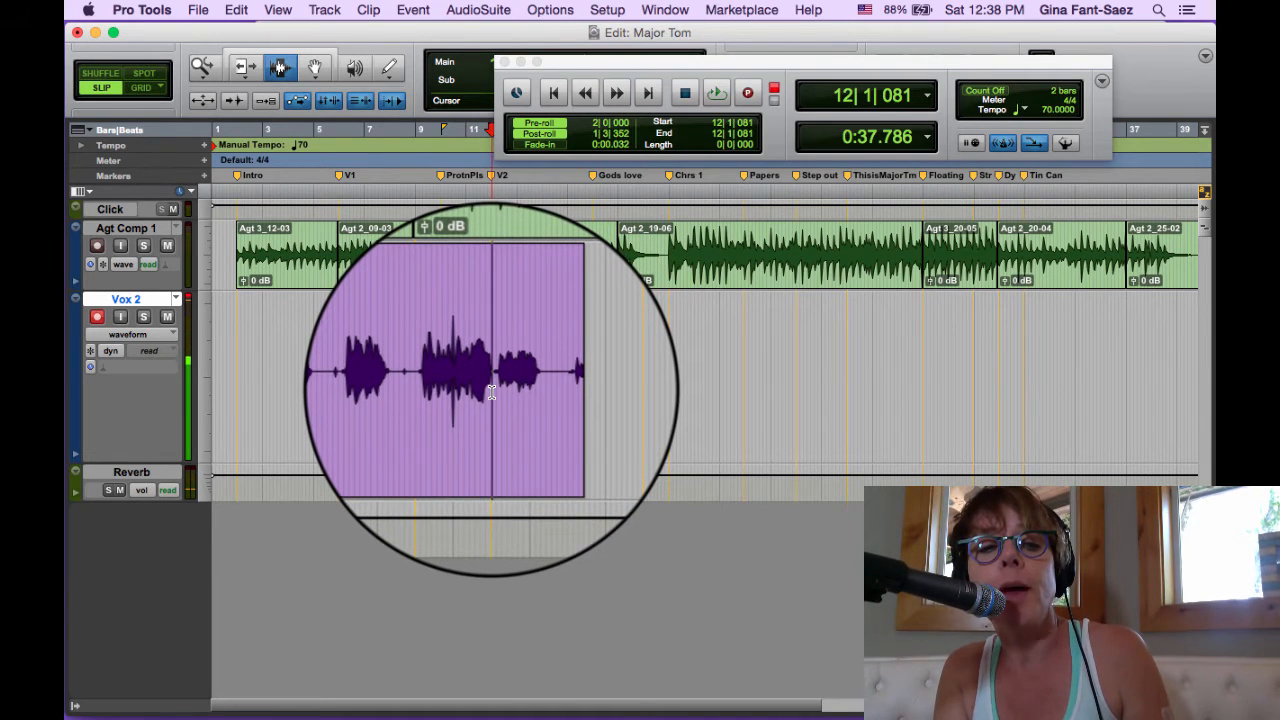
{"action": "left_click", "coordinate": [494, 395]}
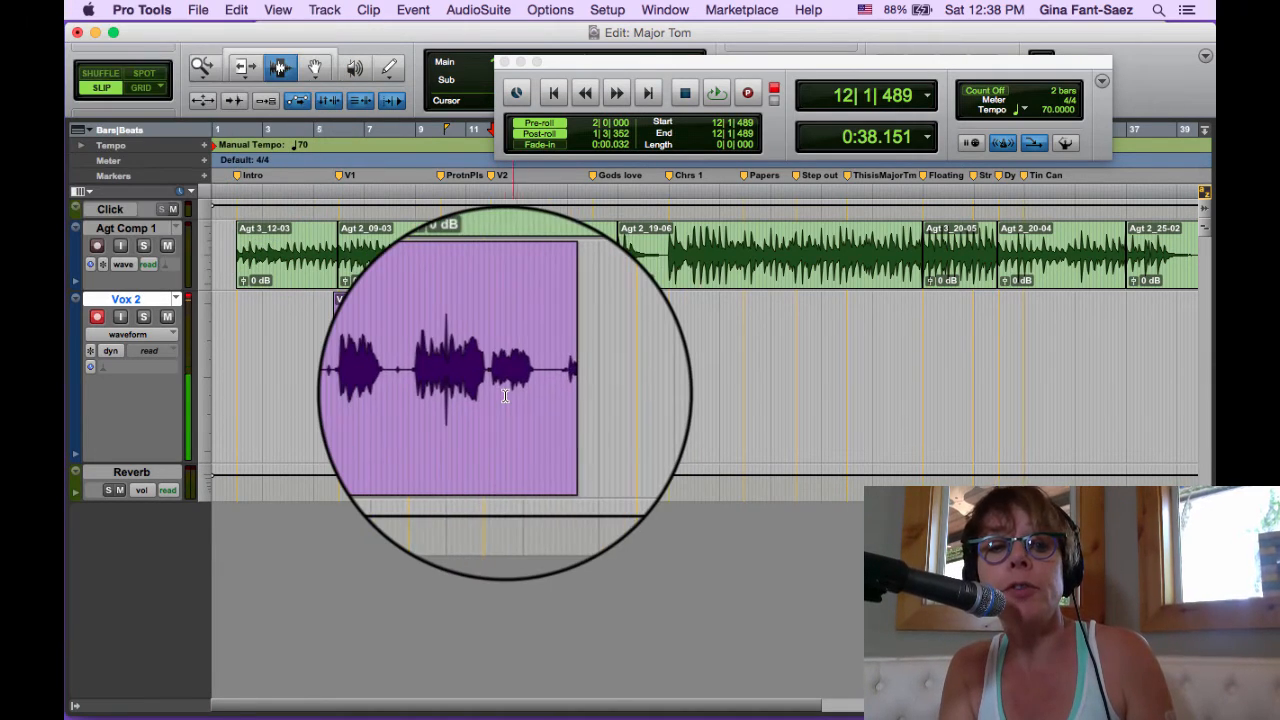
{"action": "left_click", "coordinate": [505, 378]}
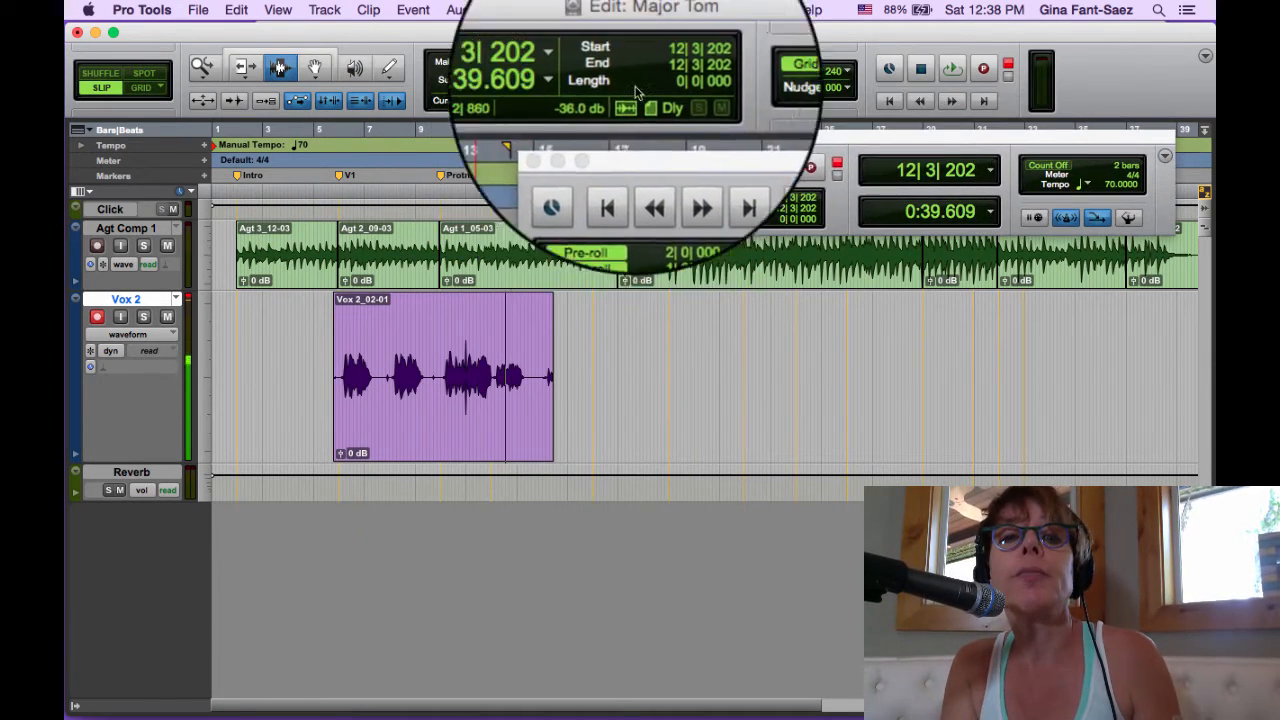
Step: Set the grid value to 1/4 note and try cursor positions in the gap before the fourth vocal phrase
{"action": "left_click", "coordinate": [790, 80]}
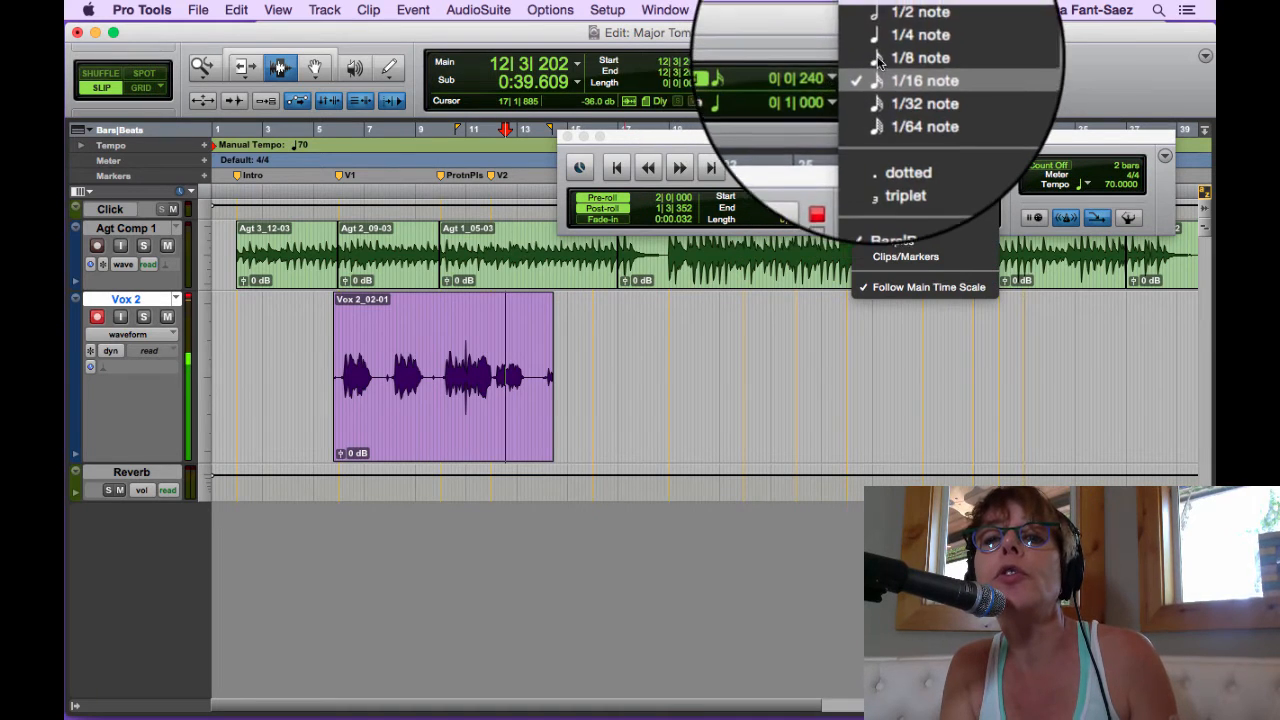
{"action": "left_click", "coordinate": [882, 44]}
{"action": "left_click", "coordinate": [500, 380]}
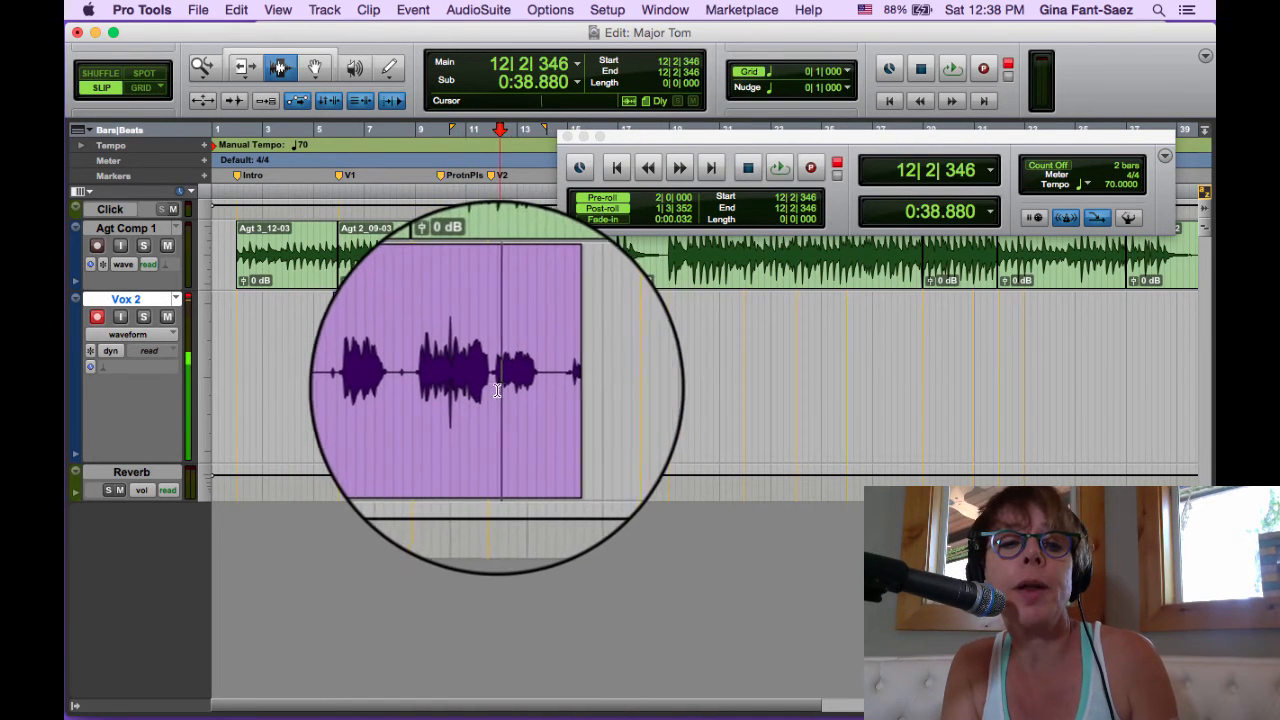
{"action": "left_click", "coordinate": [490, 388]}
{"action": "left_click", "coordinate": [492, 388]}
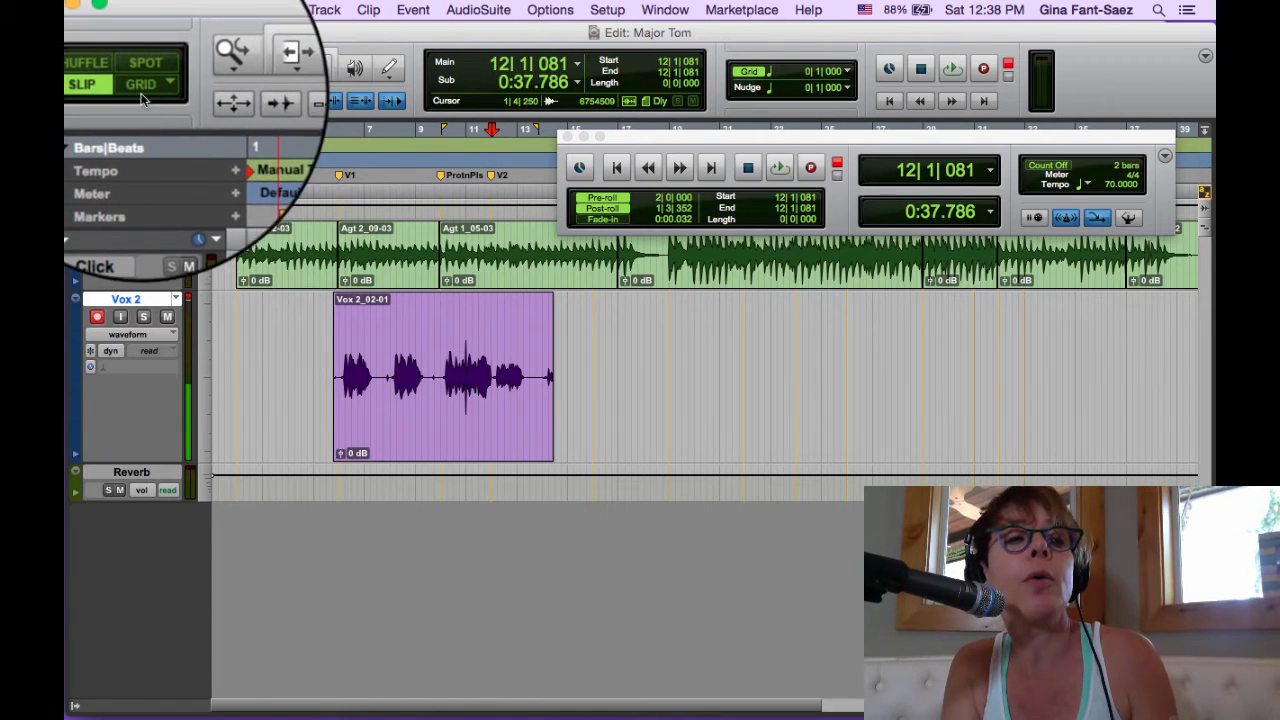
Step: Switch to Grid mode and try placing the edit cursor in the gap before the fourth vocal phrase
{"action": "left_click", "coordinate": [496, 408]}
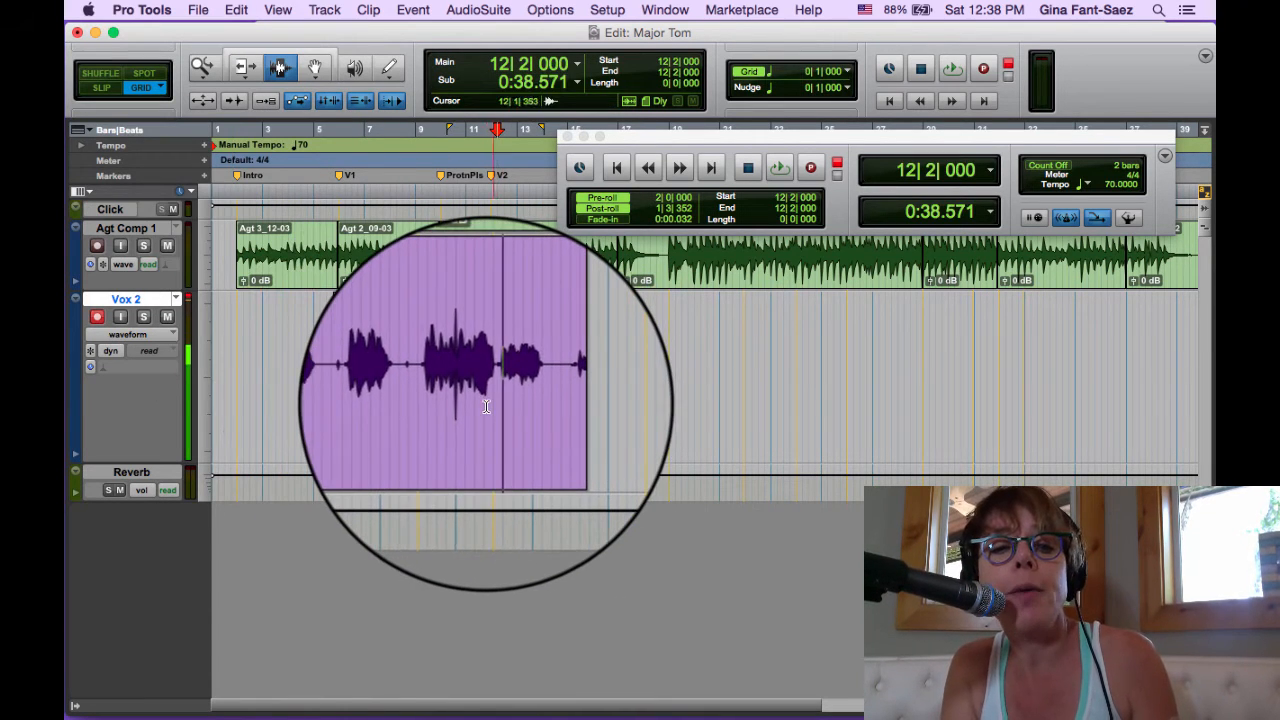
{"action": "left_click", "coordinate": [488, 406]}
{"action": "left_click", "coordinate": [489, 404]}
{"action": "left_click", "coordinate": [506, 403]}
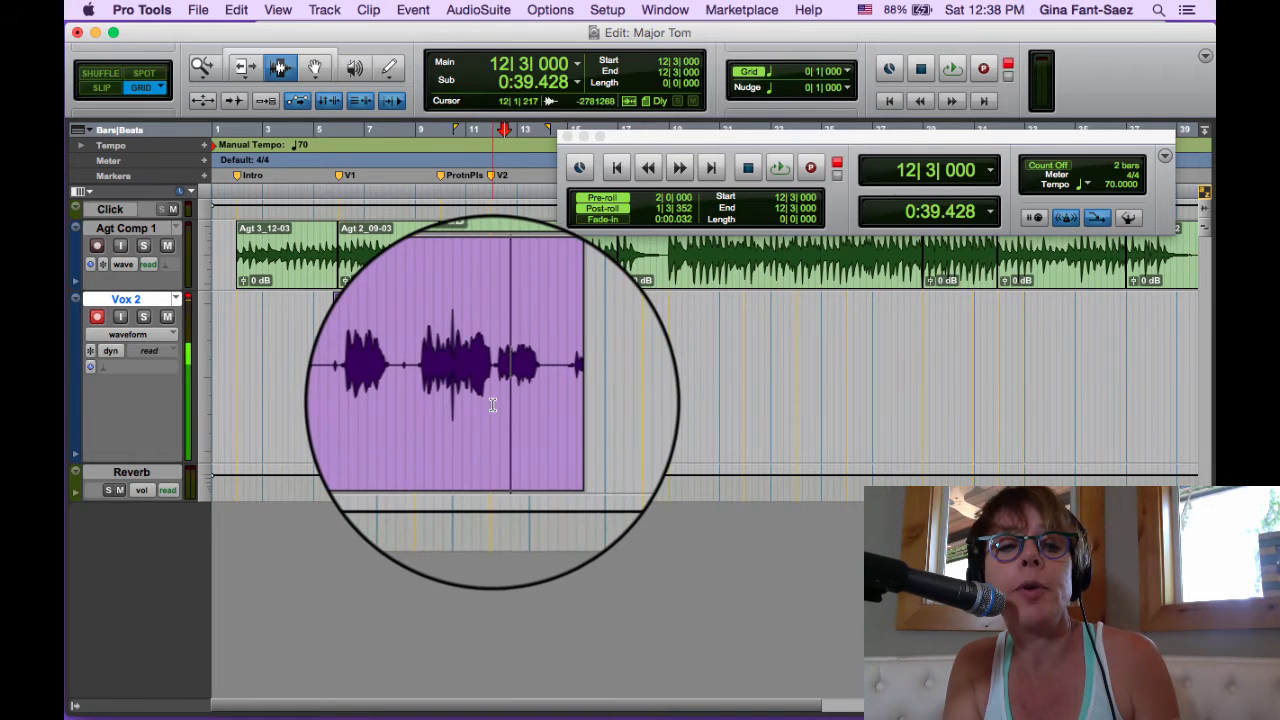
{"action": "left_click", "coordinate": [487, 405]}
{"action": "left_click", "coordinate": [494, 404]}
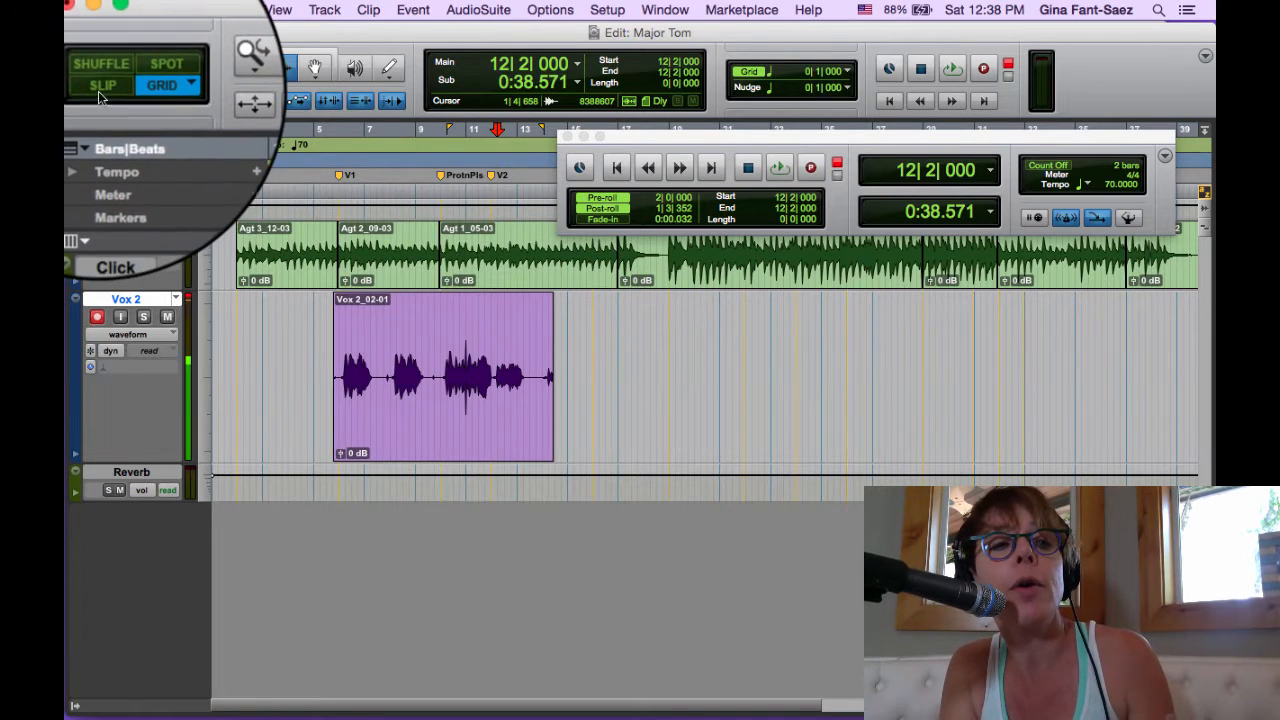
Step: Return to Slip mode and place the edit cursor at 12|1|217, in the gap before the fourth vocal phrase
{"action": "left_click", "coordinate": [99, 89]}
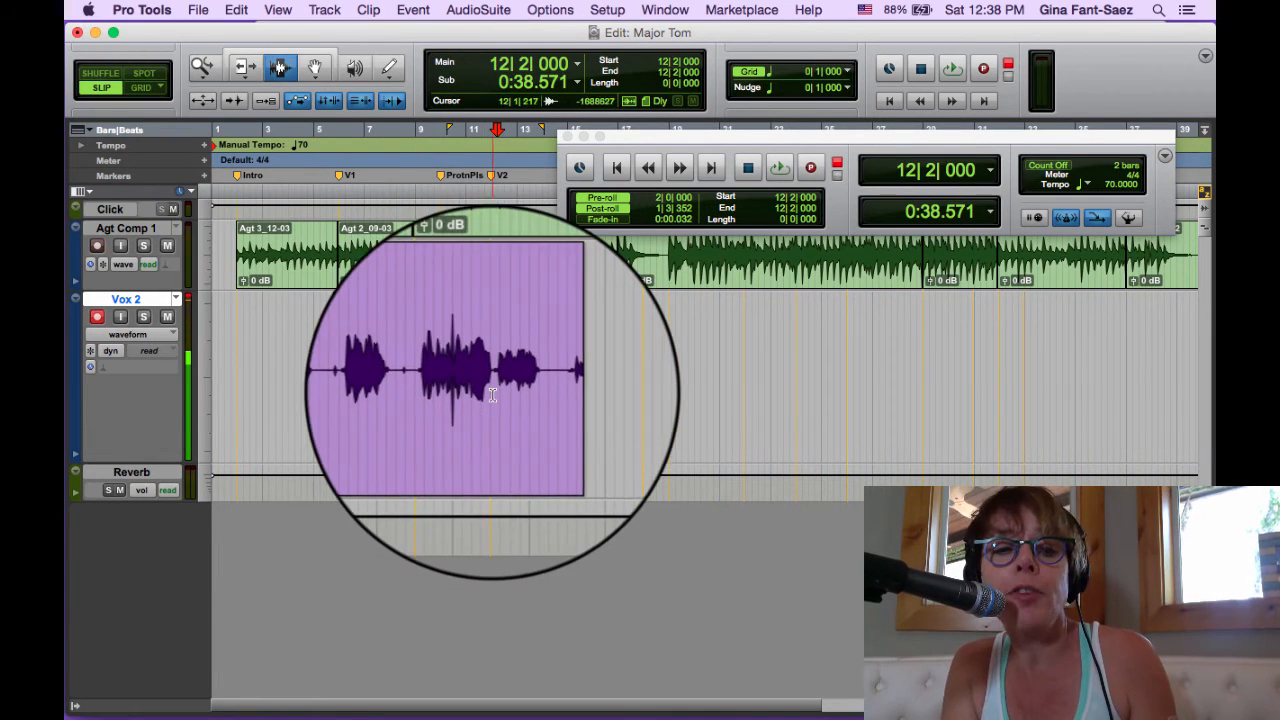
{"action": "left_click", "coordinate": [495, 397]}
{"action": "left_click", "coordinate": [489, 400]}
{"action": "left_click", "coordinate": [492, 400]}
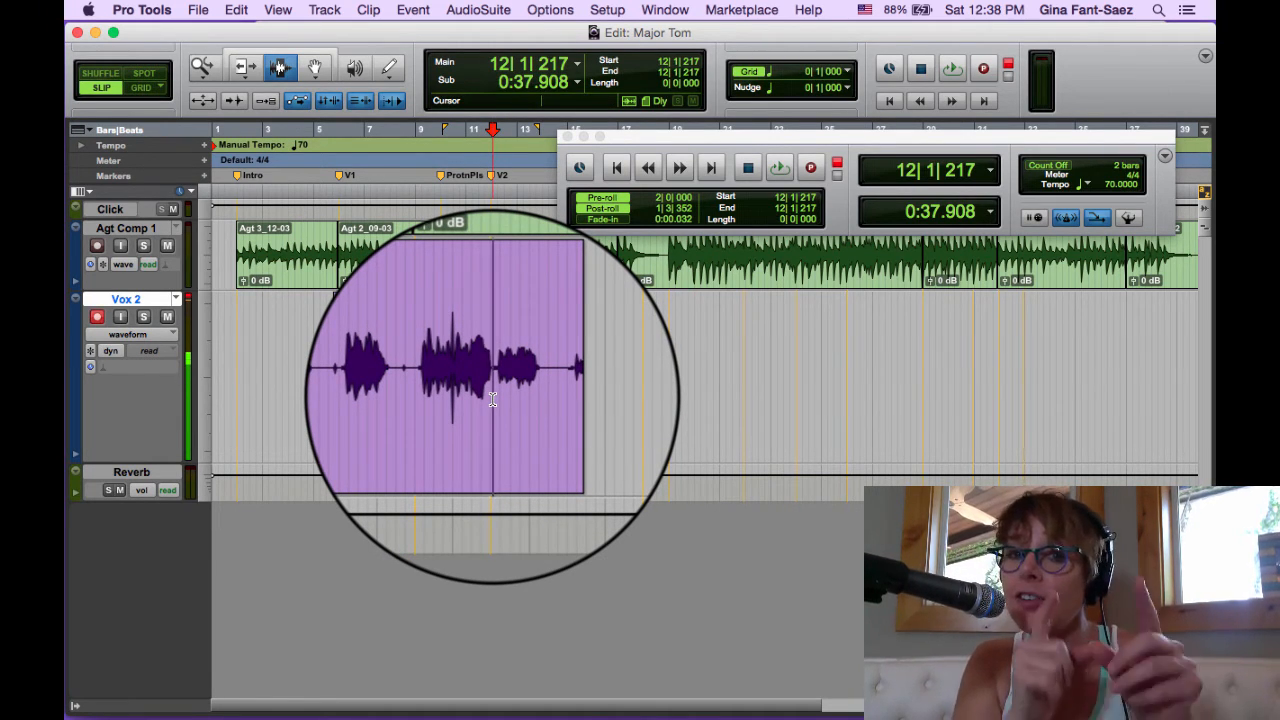
Step: Punch in a new vocal recording on the Vox 2 playlist with pre-roll, and stop at about bar 18 beat 4
{"action": "key", "text": "super+space"}
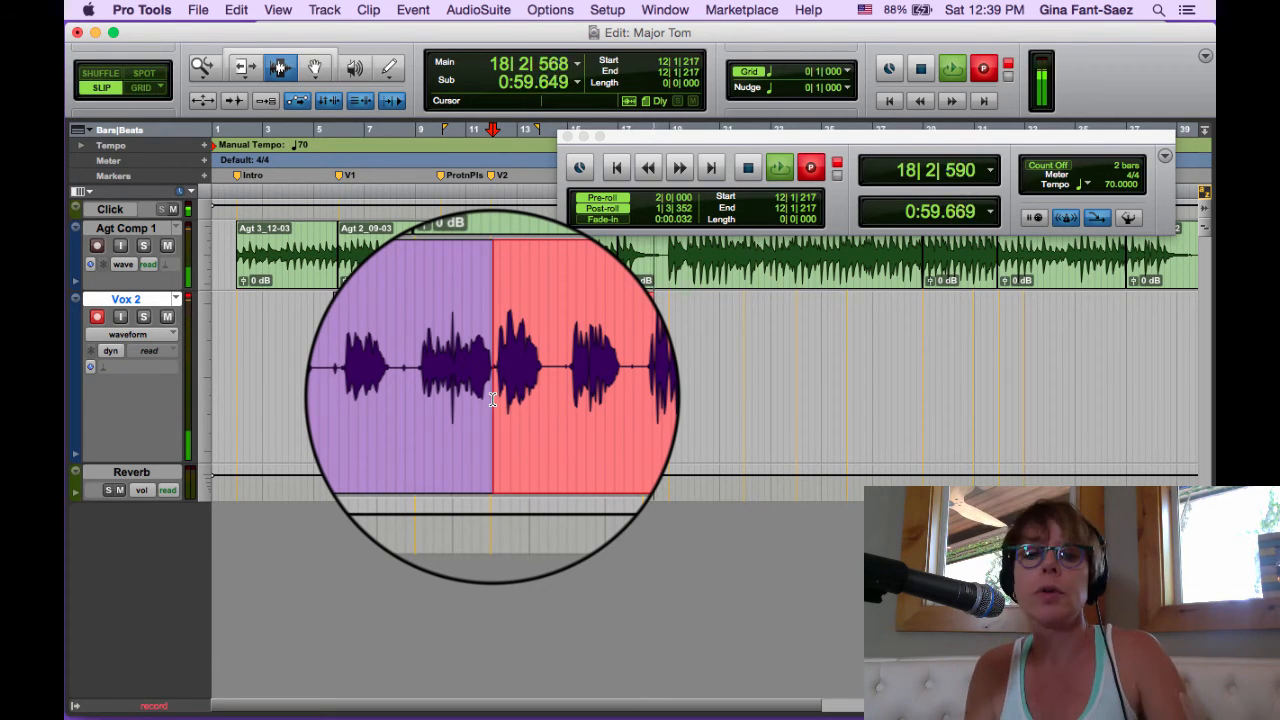
{"action": "key", "text": "space"}
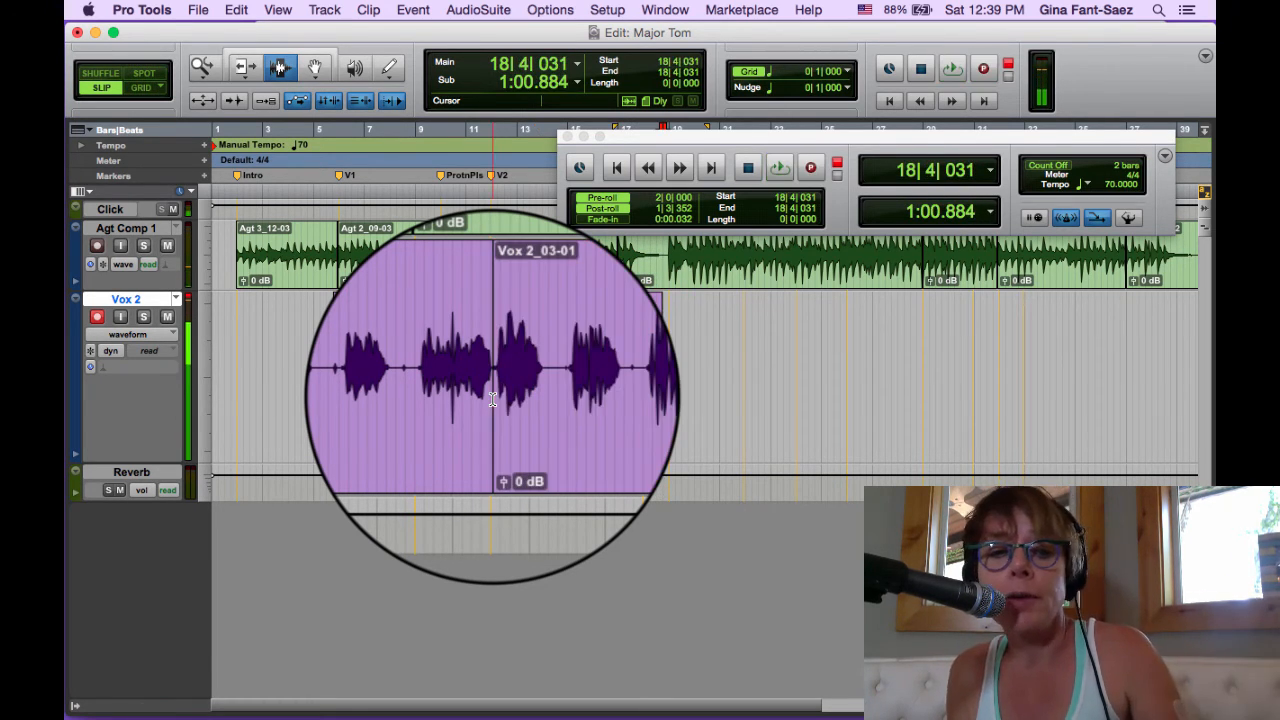
Step: Create a new empty playlist named Vox 3 on the vocal track, place the edit cursor near the V1 marker and save the session
{"action": "left_click", "coordinate": [177, 299]}
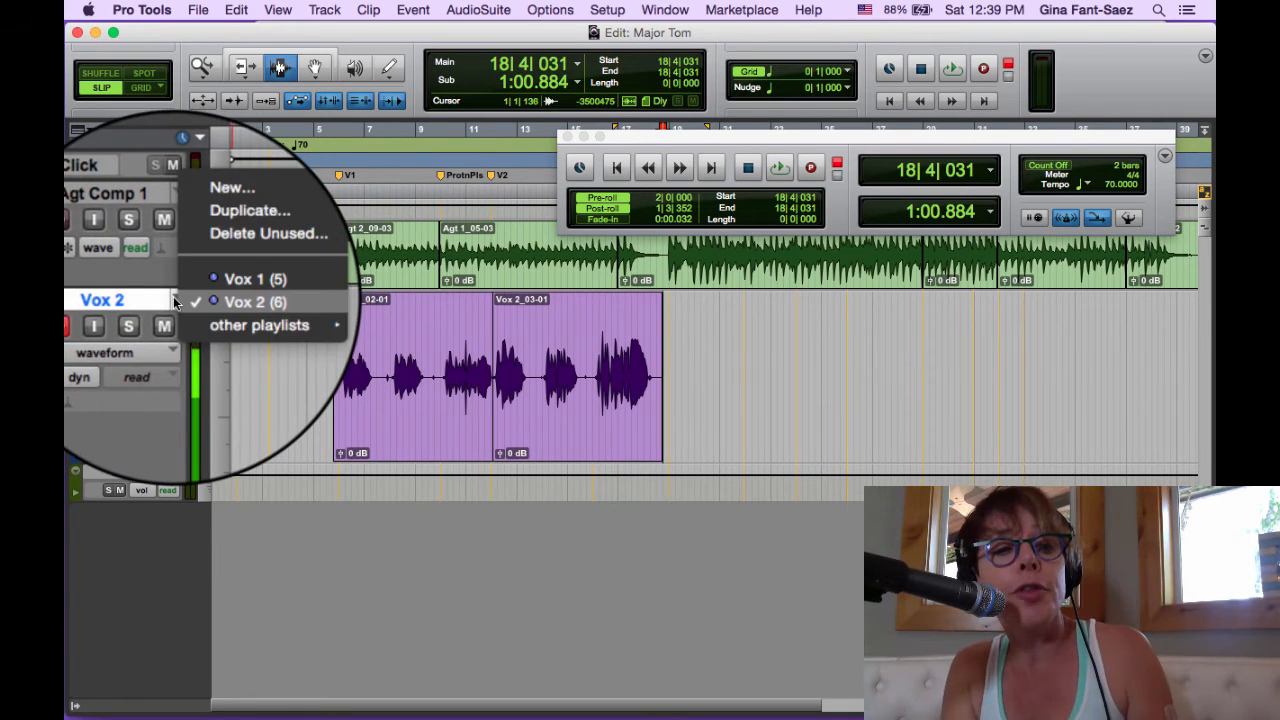
{"action": "left_click", "coordinate": [228, 228]}
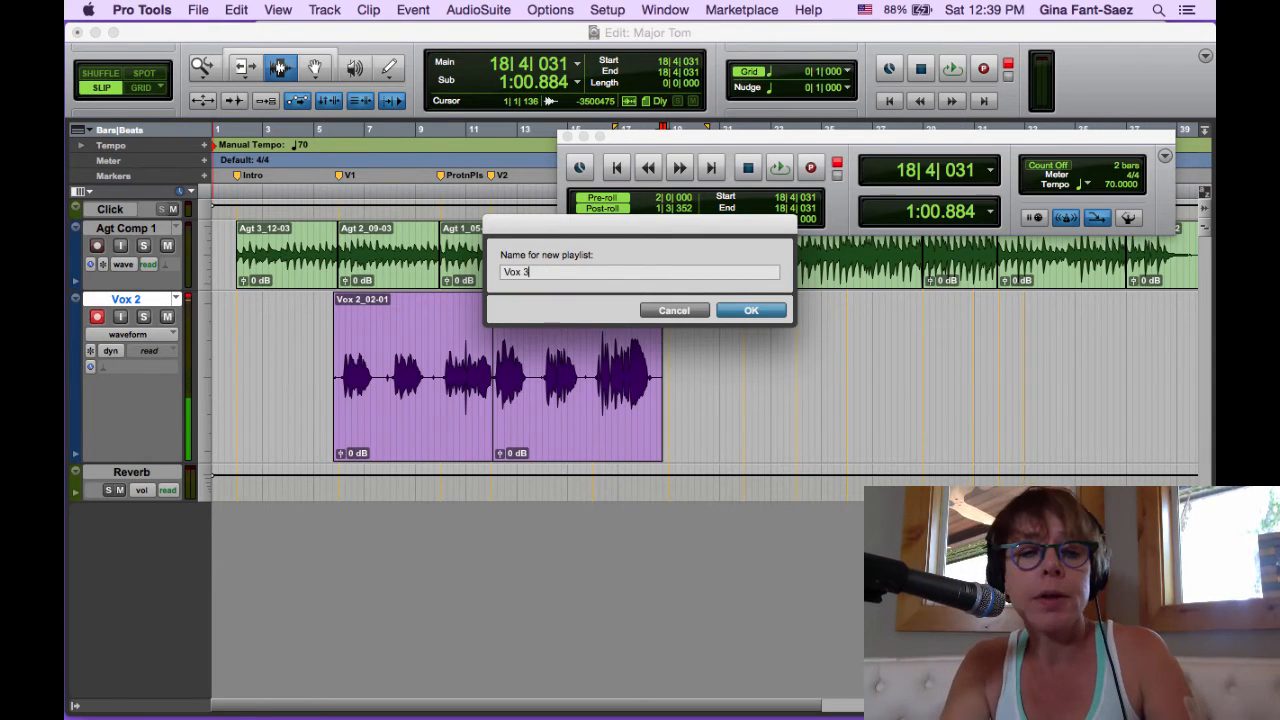
{"action": "key", "text": "Return"}
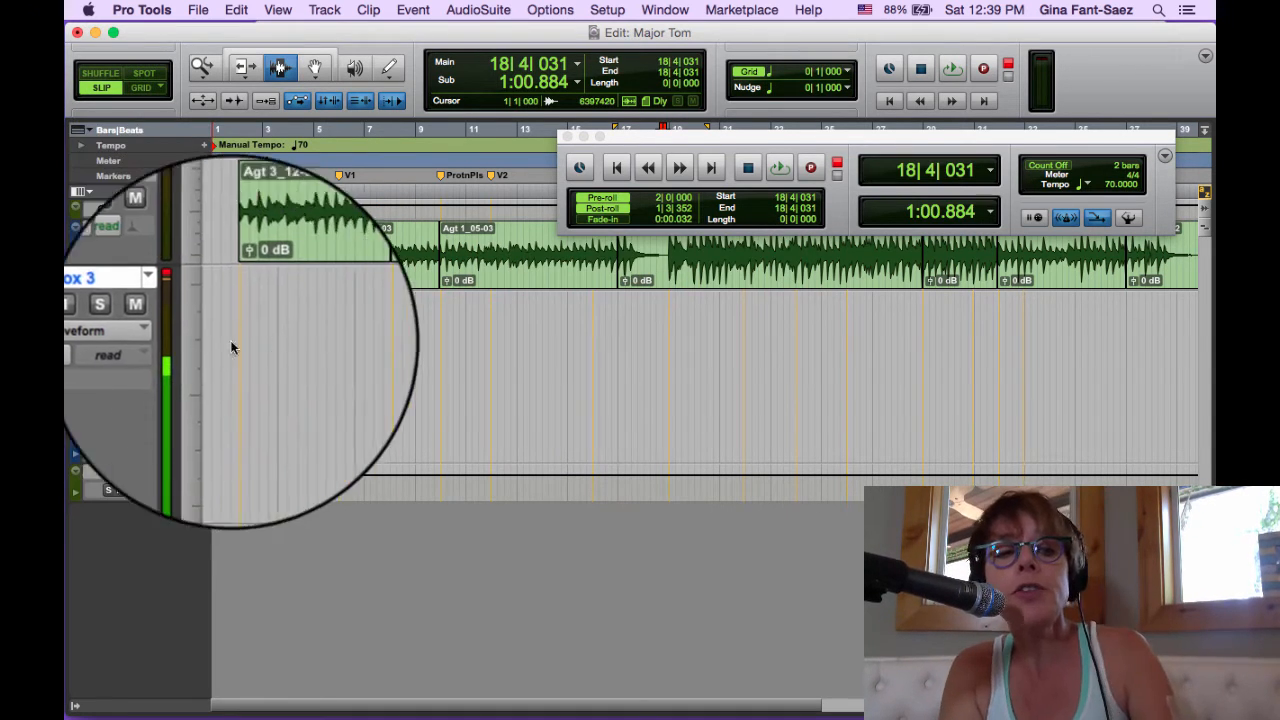
{"action": "left_click", "coordinate": [337, 375]}
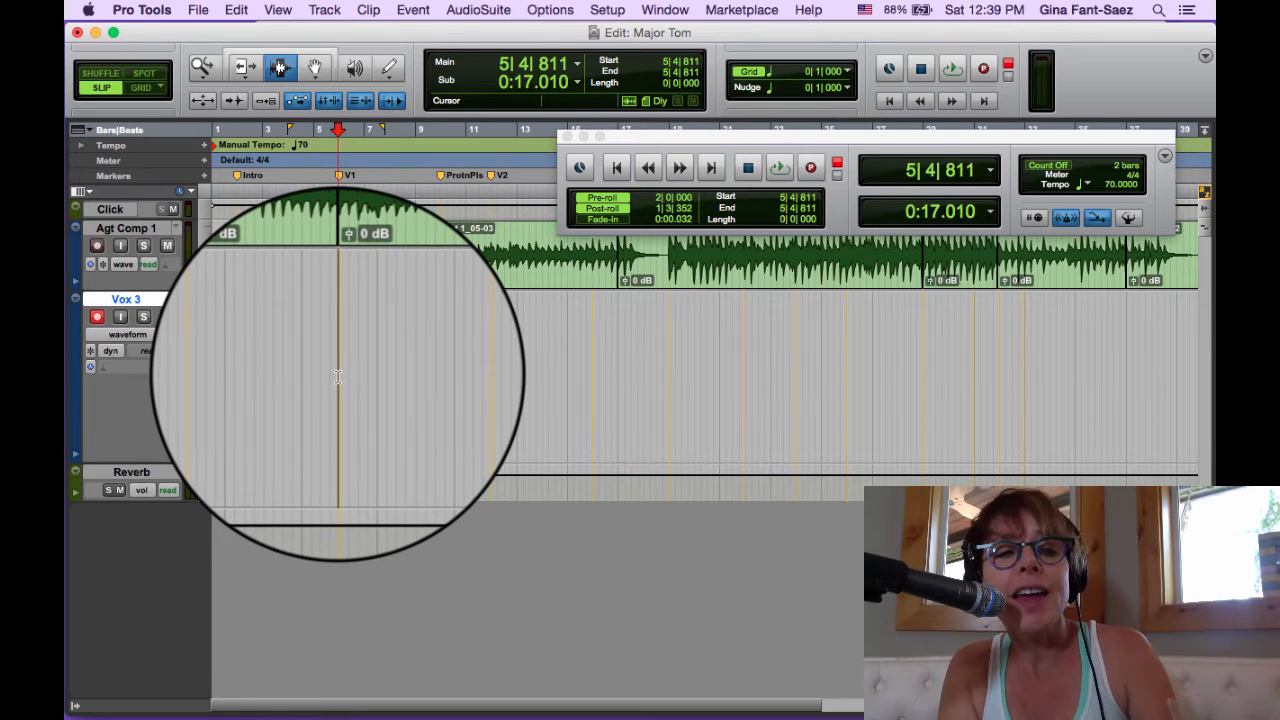
{"action": "key", "text": "super+s"}
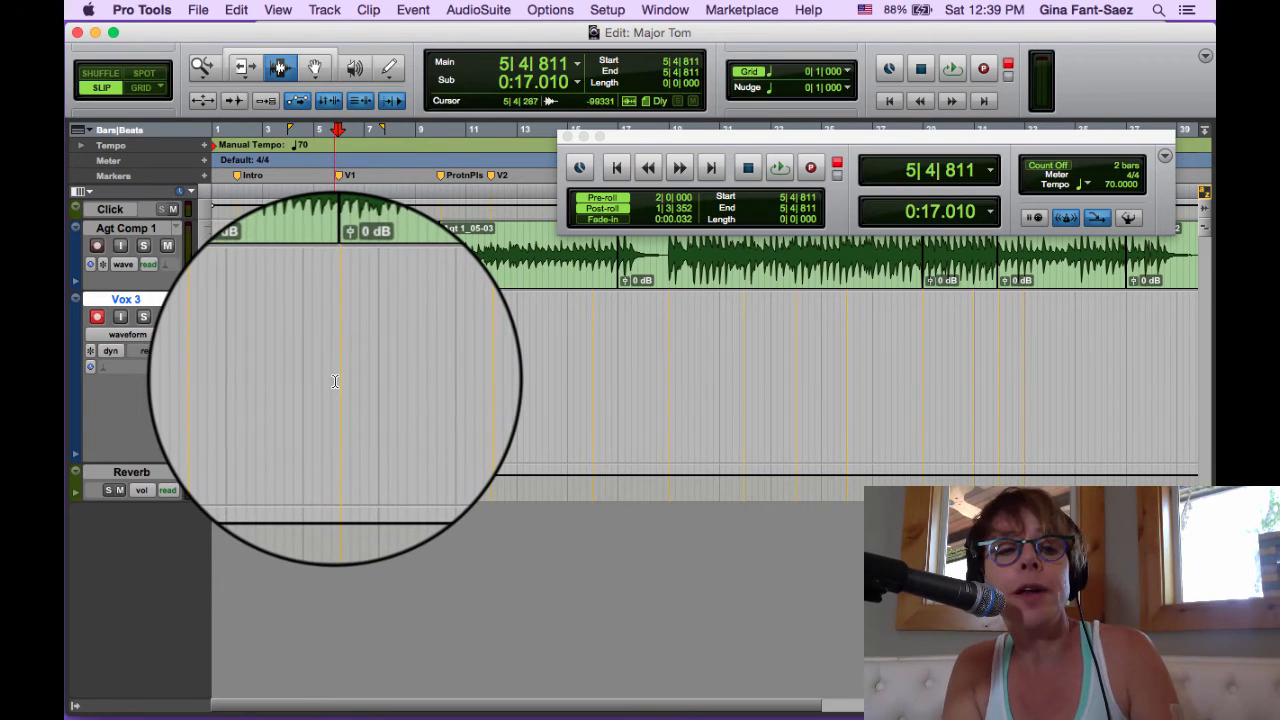
Step: Set the pre-roll length to 1 bar
{"action": "left_click", "coordinate": [657, 197]}
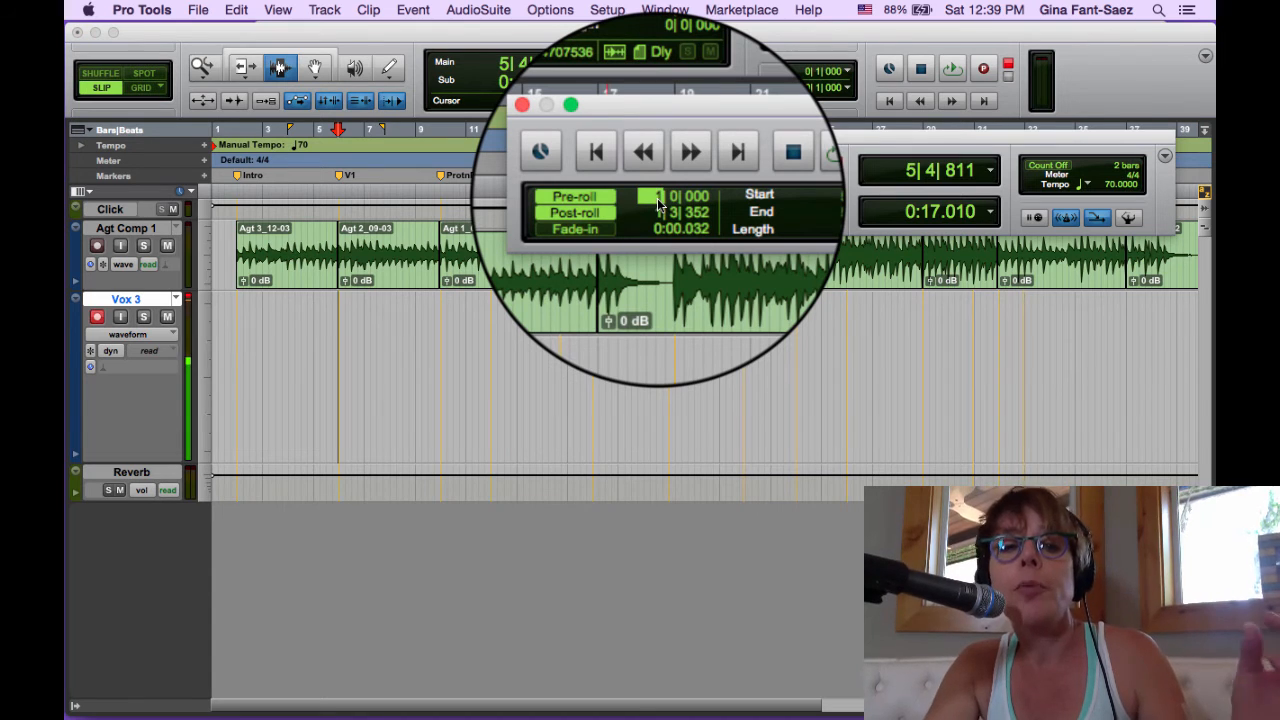
{"action": "type", "text": "1"}
{"action": "key", "text": "Return"}
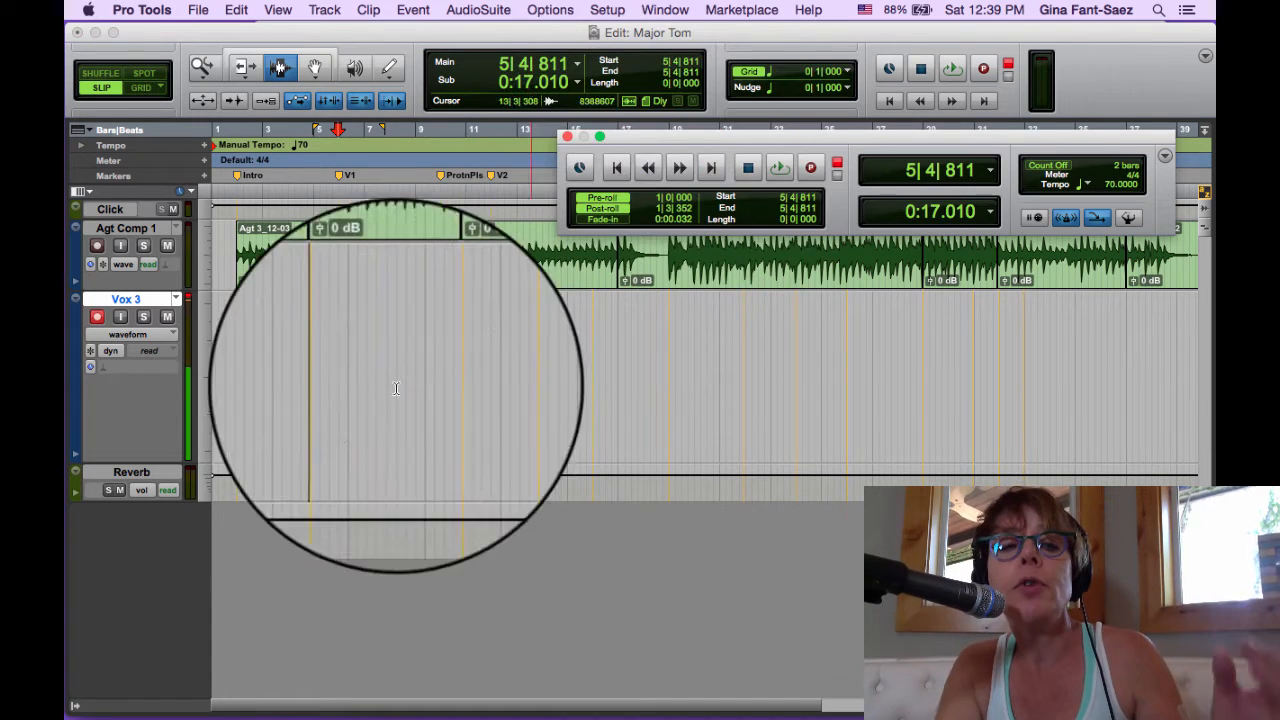
Step: Record a vocal take on the Vox 3 playlist from 5|3|955, just before the V1 marker, stopping at about bar 11 beat 1
{"action": "left_click", "coordinate": [332, 389]}
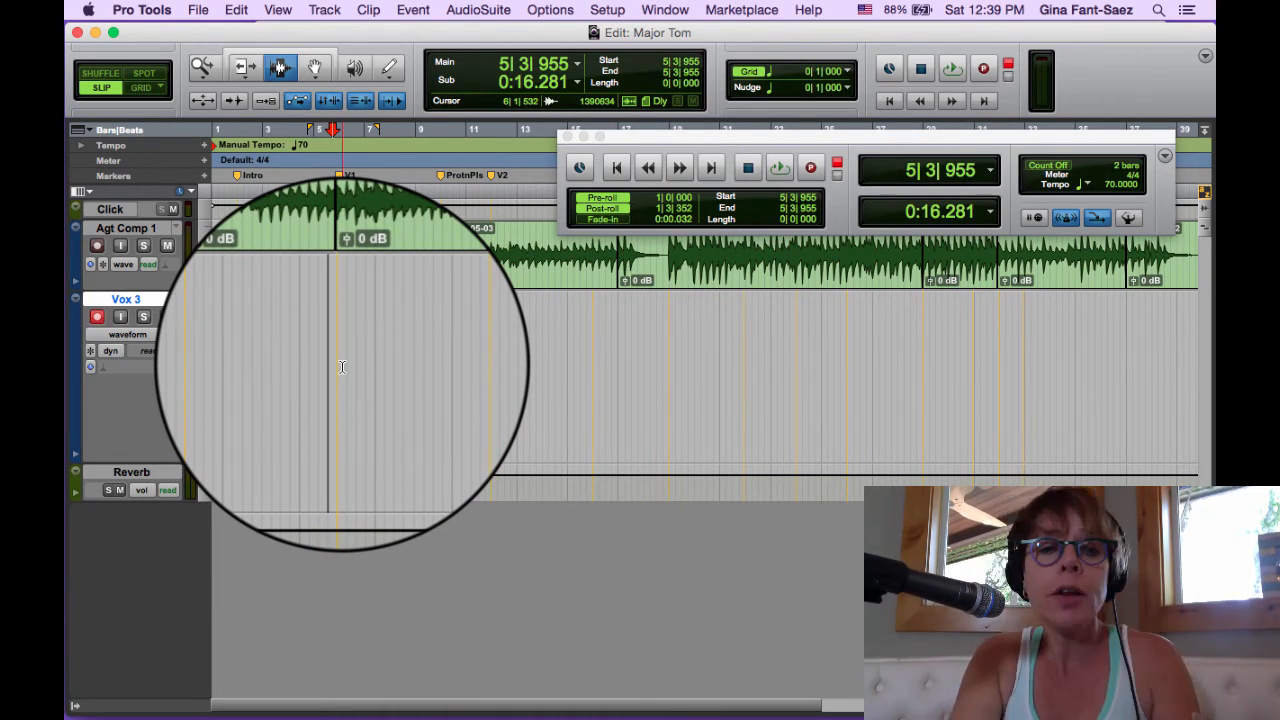
{"action": "key", "text": "super+space"}
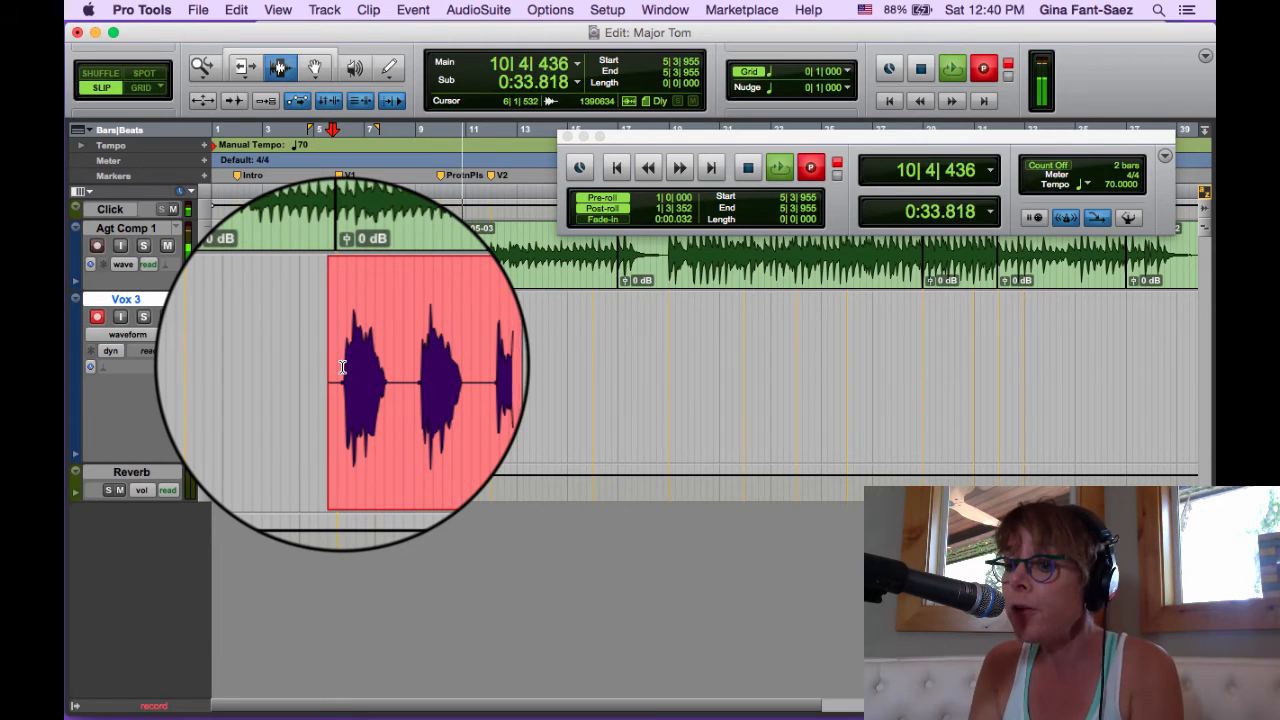
{"action": "key", "text": "space"}
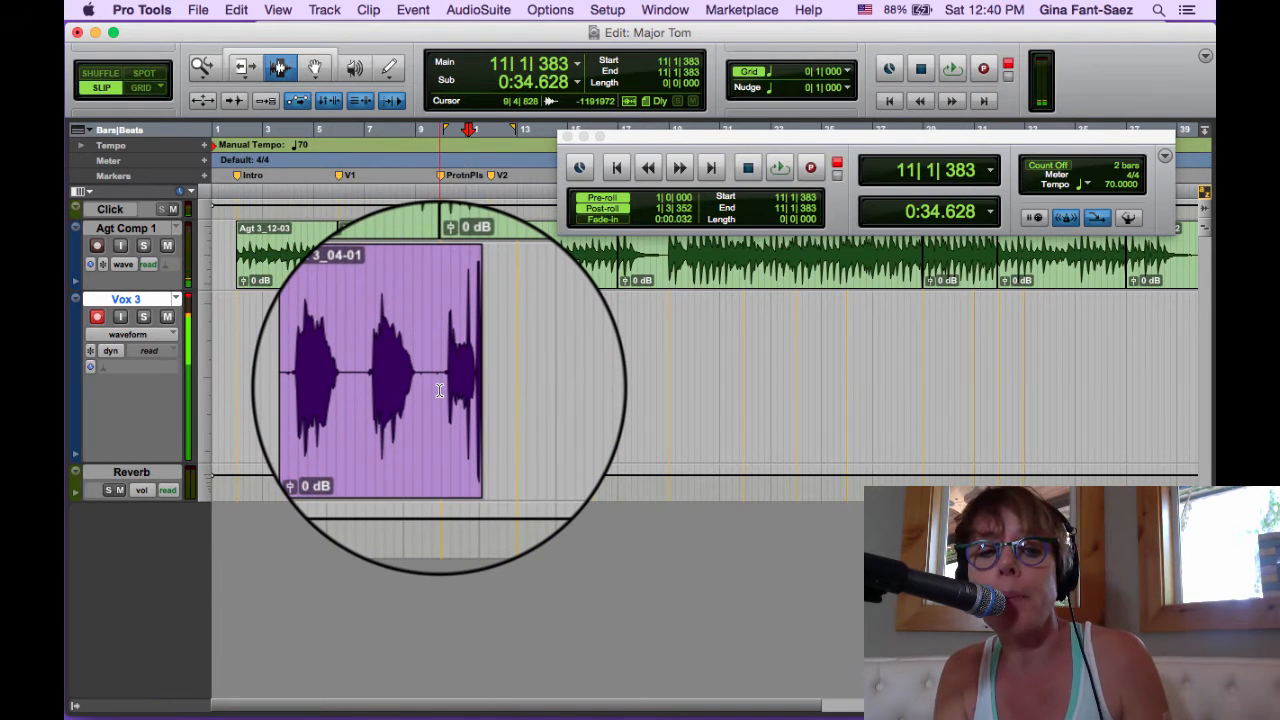
Step: Punch in on the Vox 3 playlist from 9|3|155, in the gap before the third vocal phrase, stopping at about bar 18 beat 4
{"action": "left_click", "coordinate": [440, 390]}
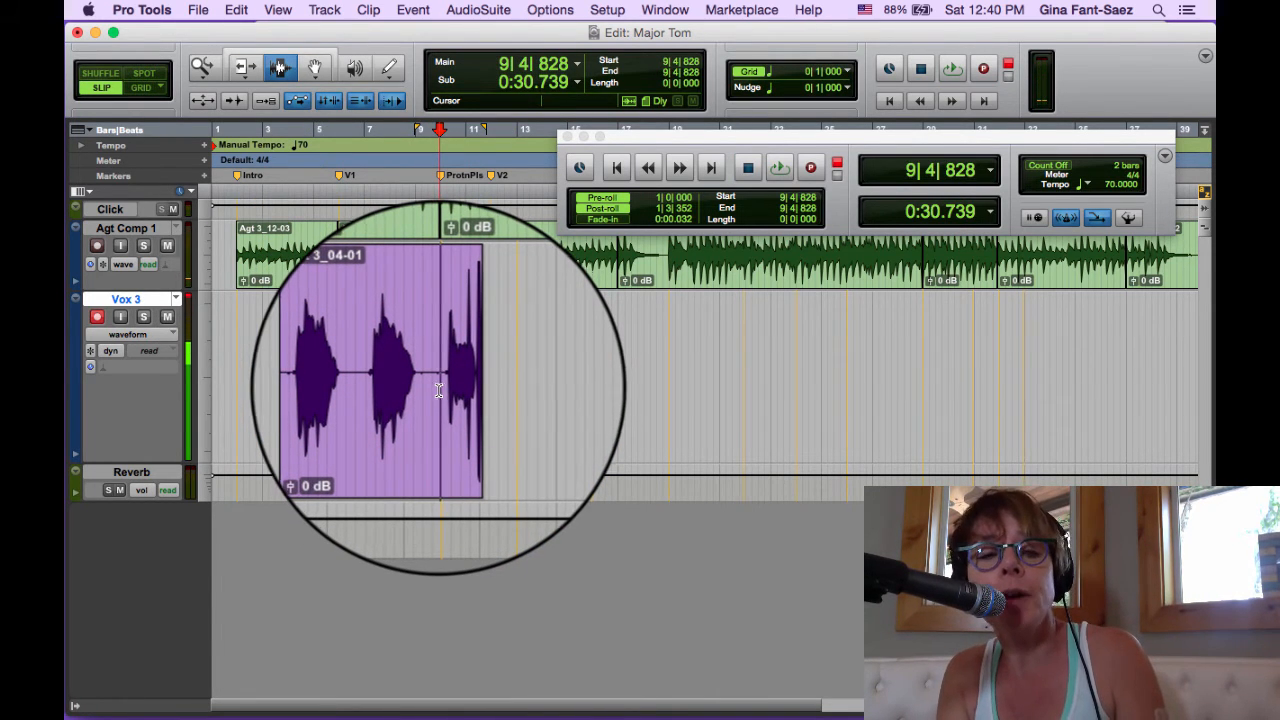
{"action": "left_click", "coordinate": [429, 390]}
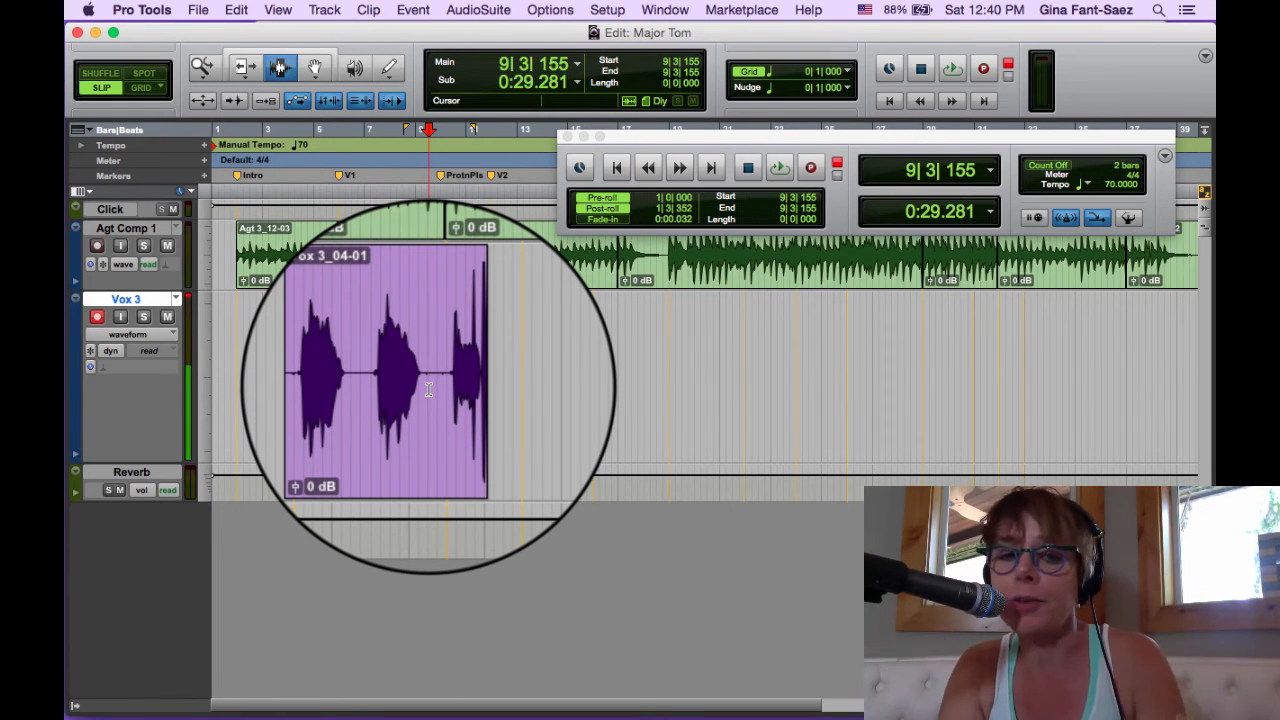
{"action": "key", "text": "space"}
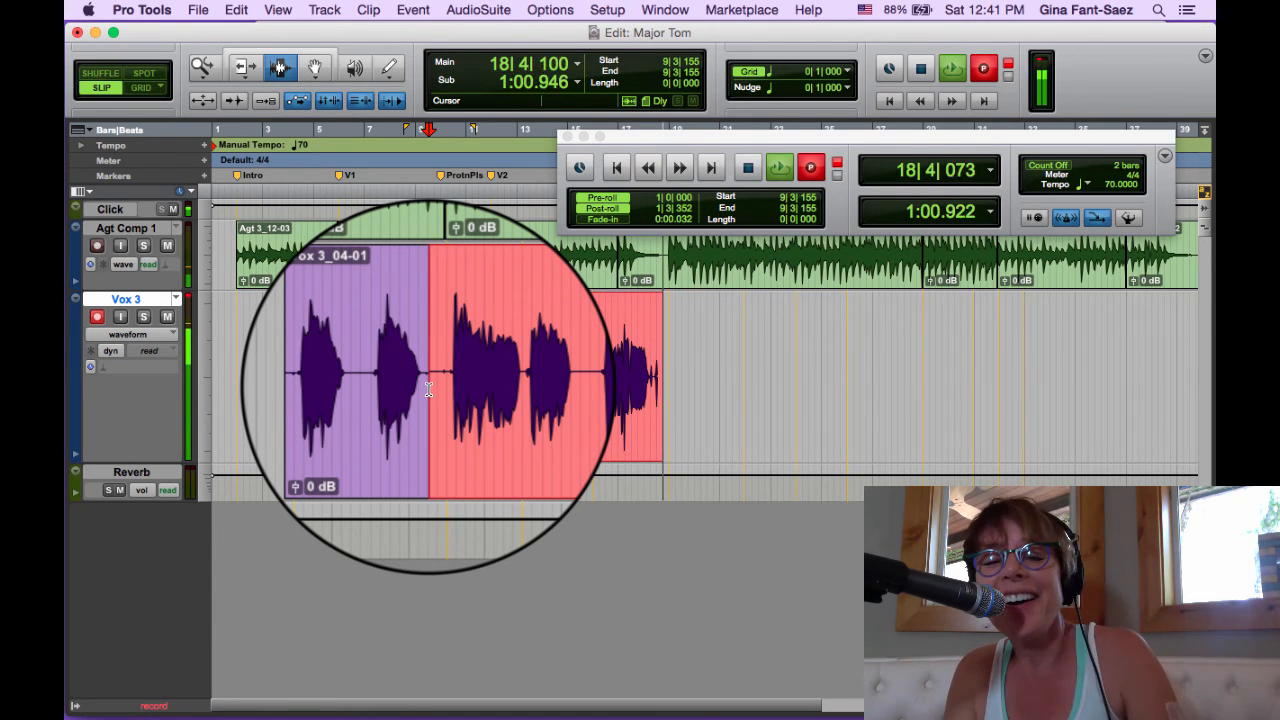
{"action": "key", "text": "space"}
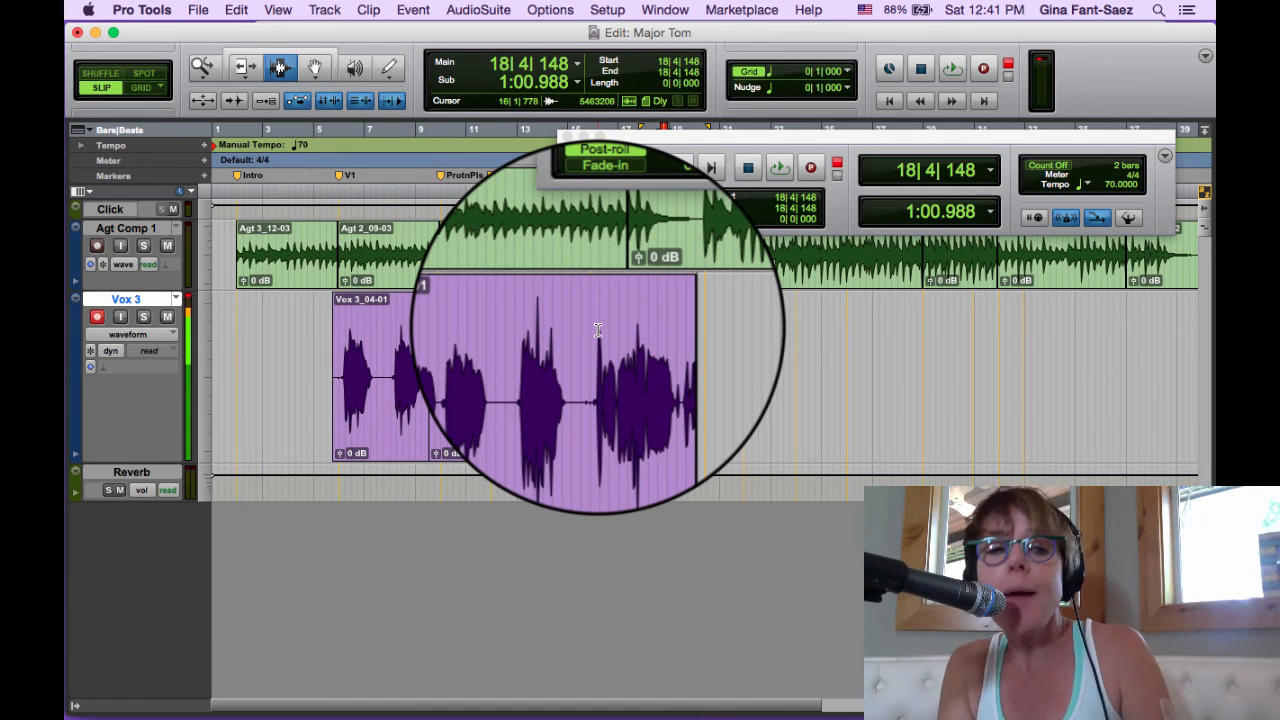
Step: Create a new playlist named Vox Comp on the vocal track
{"action": "left_click", "coordinate": [177, 299]}
{"action": "left_click", "coordinate": [205, 207]}
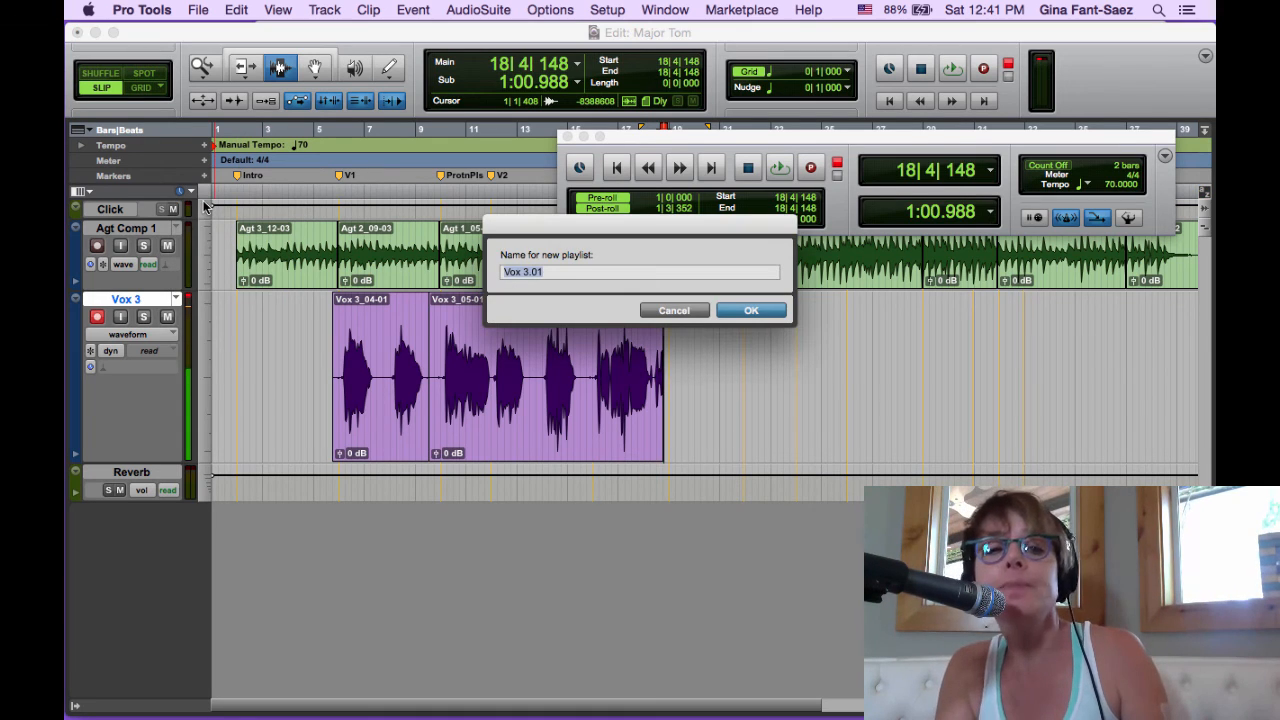
{"action": "key", "text": "Right"}
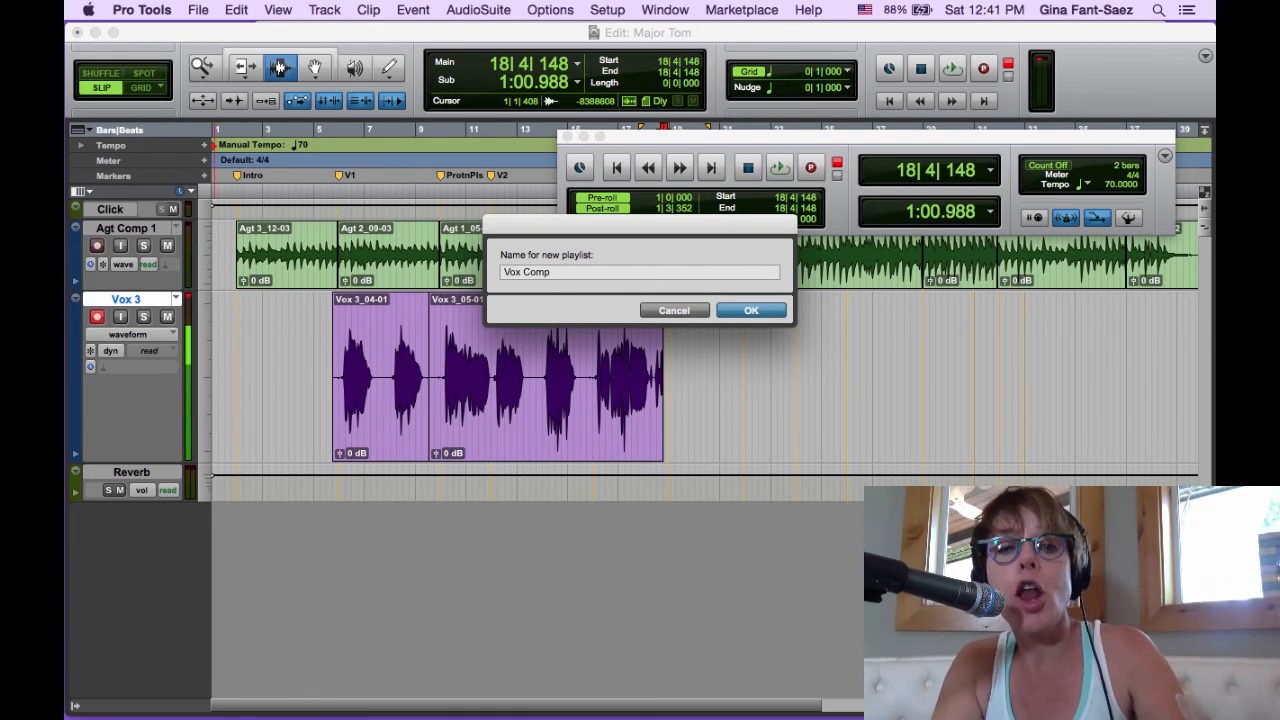
{"action": "key", "text": "Return"}
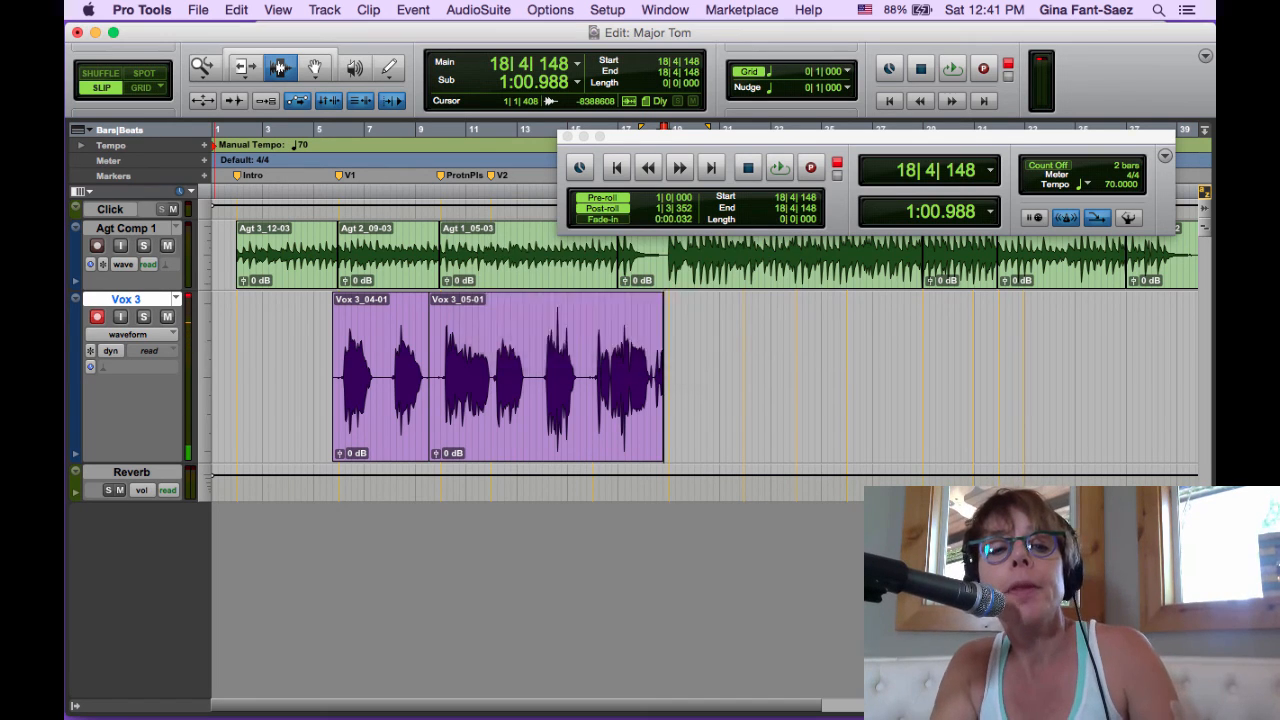